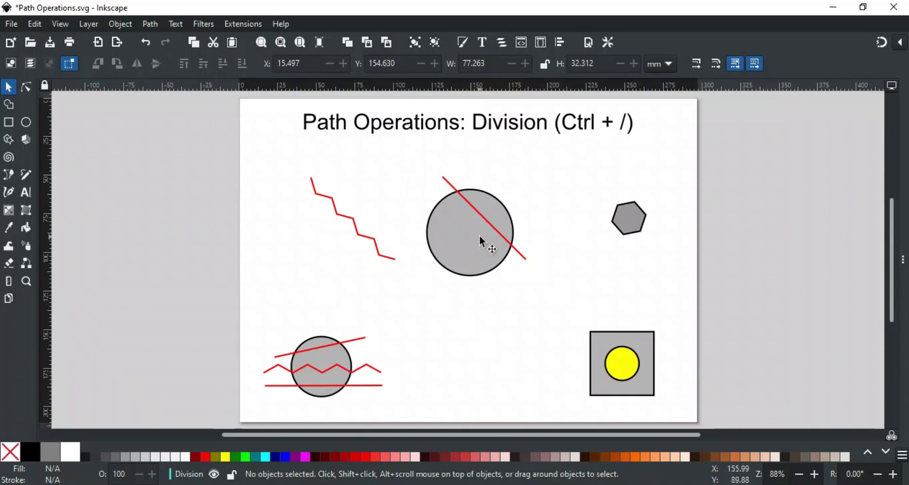
# Divide the top circle along its red line and pull the small top-right piece away
pyautogui.moveTo(417, 164); pyautogui.dragTo(508, 226)
pyautogui.hotkey('ctrl', '/')
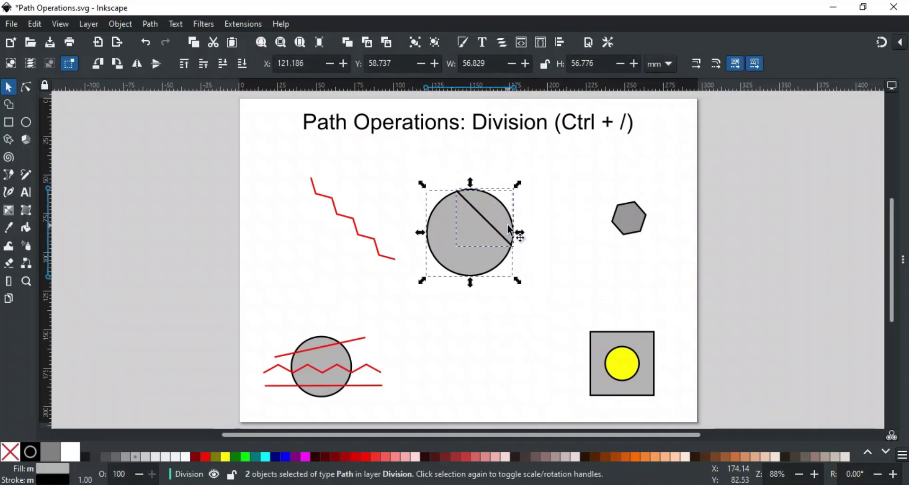
pyautogui.click(531, 225)
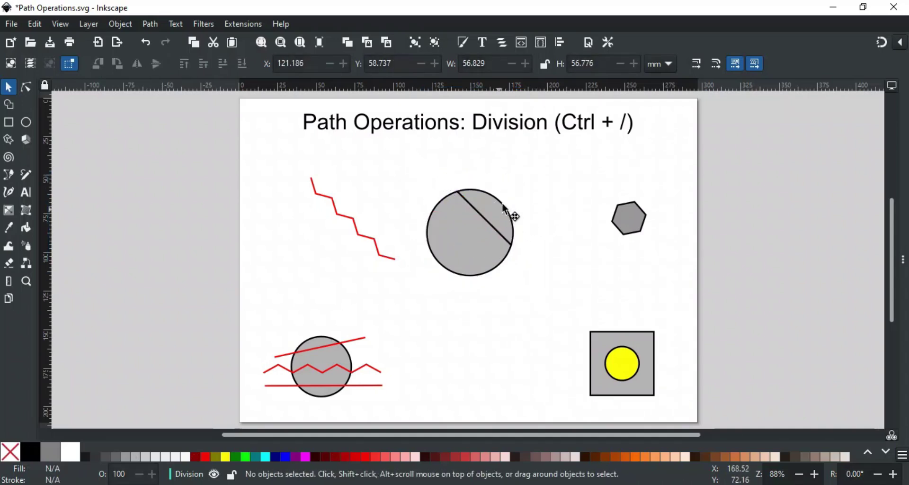
pyautogui.moveTo(500, 208); pyautogui.dragTo(521, 186)
pyautogui.click(526, 251)
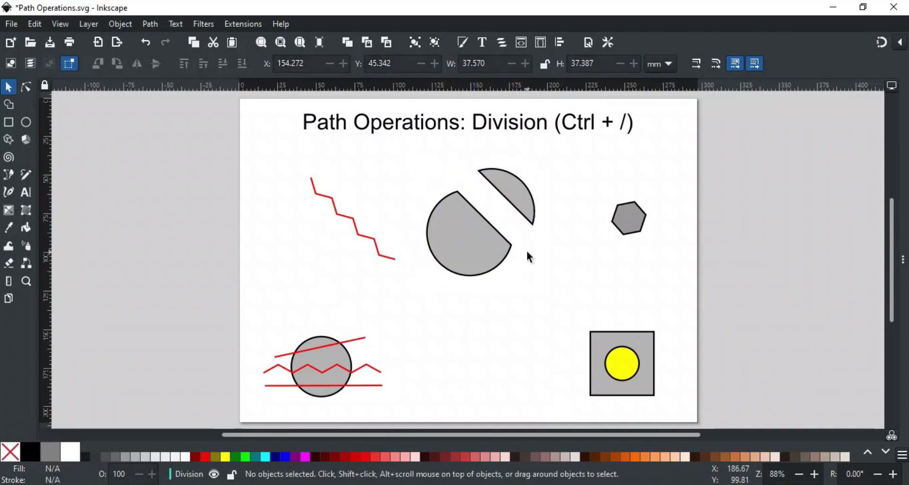
# Divide the large circle piece by the hexagon, then along the red zigzag, separating the left piece
pyautogui.moveTo(632, 222); pyautogui.dragTo(570, 253)
pyautogui.keyDown('alt'); pyautogui.keyDown('shift'); pyautogui.click(493, 254); pyautogui.keyUp('shift'); pyautogui.keyUp('alt')
pyautogui.hotkey('ctrl', '/')
pyautogui.moveTo(367, 237); pyautogui.dragTo(410, 260)
pyautogui.keyDown('shift'); pyautogui.click(484, 267); pyautogui.keyUp('shift')
pyautogui.hotkey('ctrl', '/')
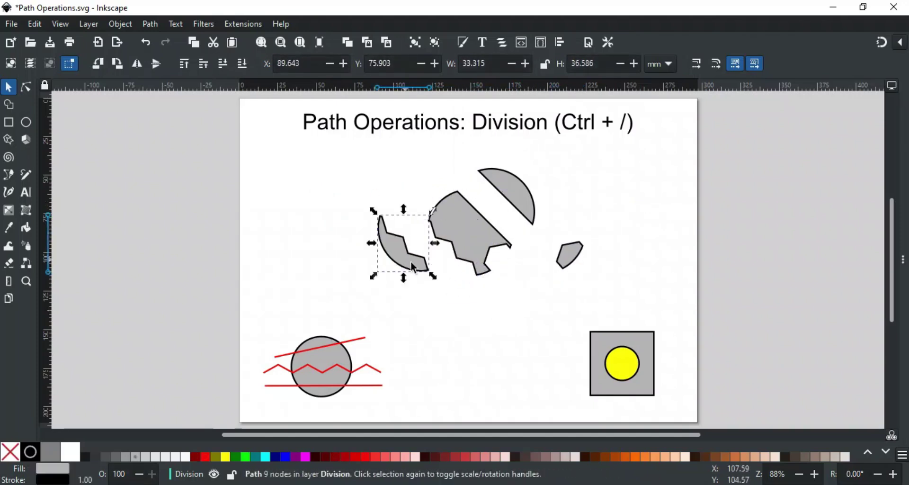
pyautogui.click(522, 301)
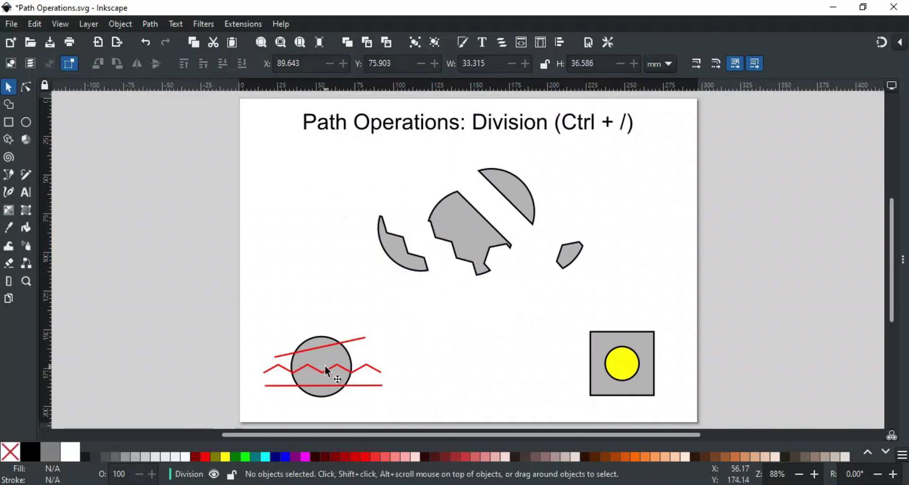
# Combine the three red lines, divide the lower circle with them, and spread the cap and wavy pieces
pyautogui.moveTo(266, 337); pyautogui.dragTo(277, 392)
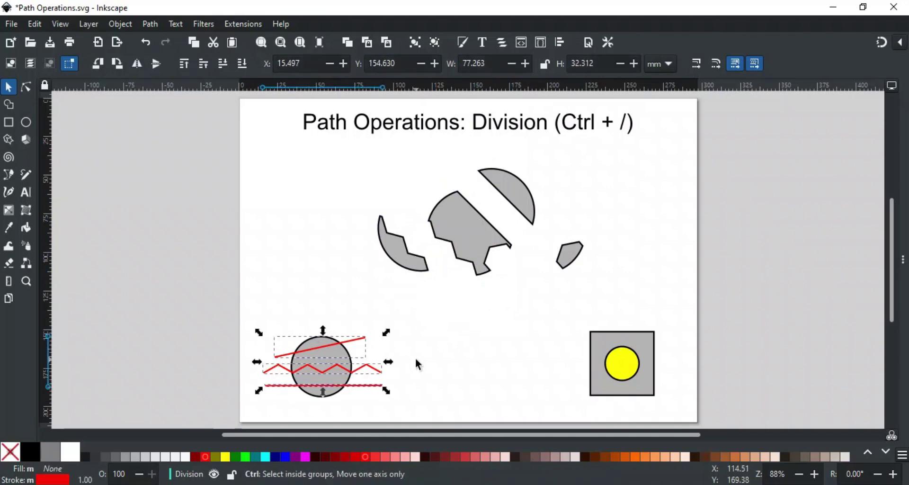
pyautogui.hotkey('ctrl', 'k')
pyautogui.keyDown('shift'); pyautogui.click(326, 359); pyautogui.keyUp('shift')
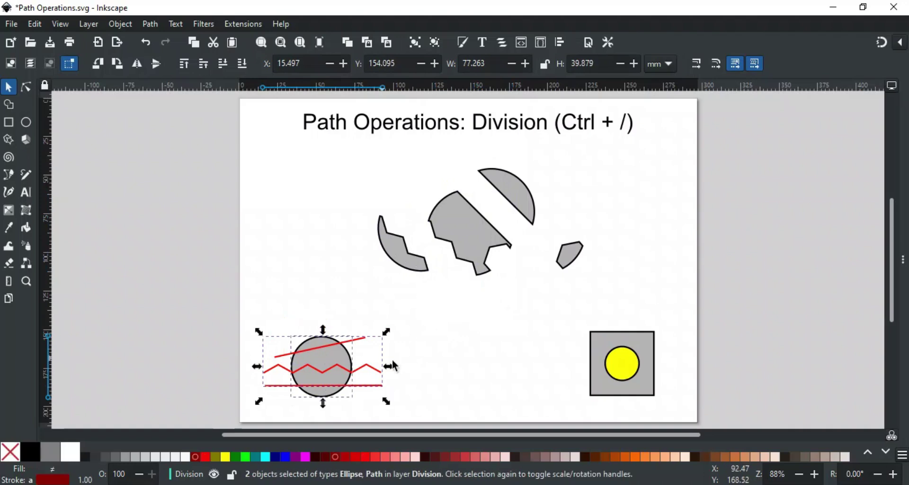
pyautogui.hotkey('ctrl', '/')
pyautogui.click(421, 365)
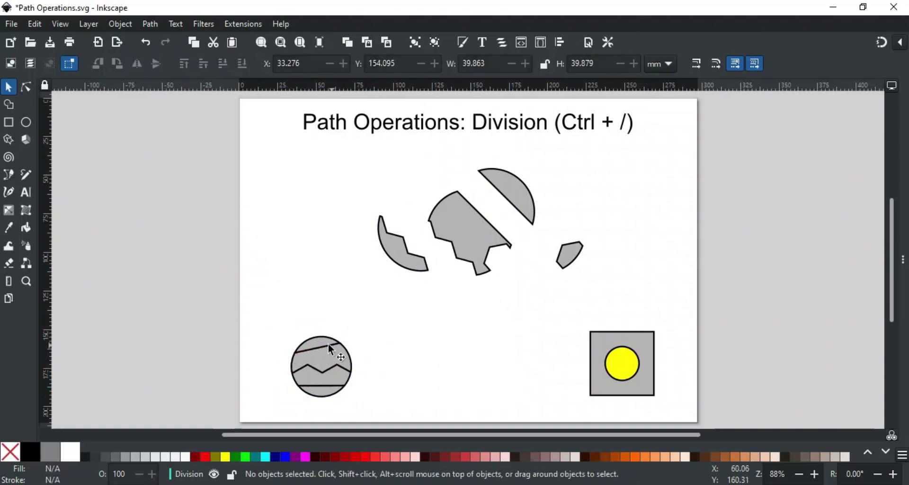
pyautogui.moveTo(326, 345)
pyautogui.mouseDown()
pyautogui.moveTo(327, 319)
pyautogui.moveTo(368, 333)
pyautogui.mouseUp()
pyautogui.moveTo(322, 374); pyautogui.dragTo(285, 365)
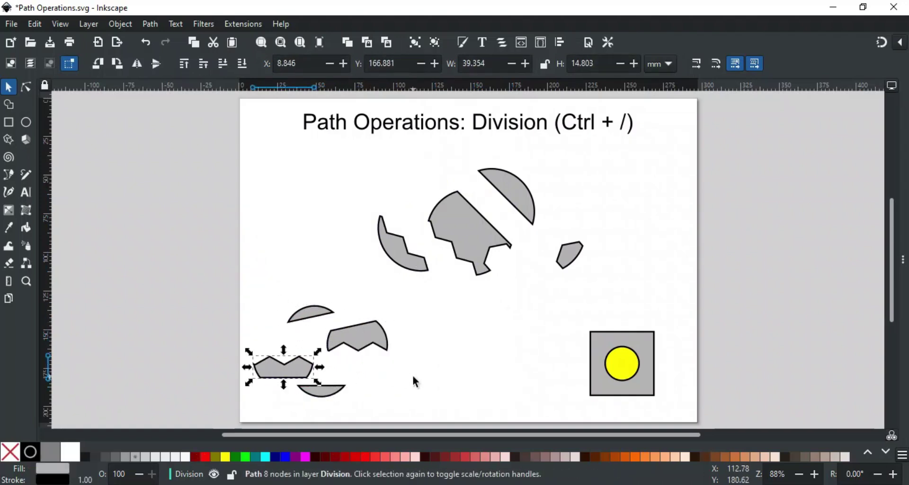
pyautogui.click(413, 375)
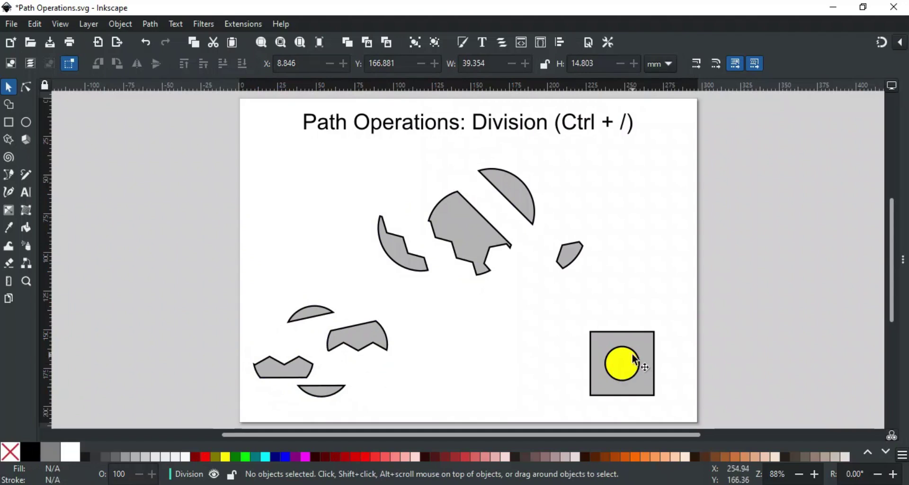
# Divide the square by the yellow circle and pull the circle piece and square apart
pyautogui.moveTo(572, 341); pyautogui.dragTo(557, 374)
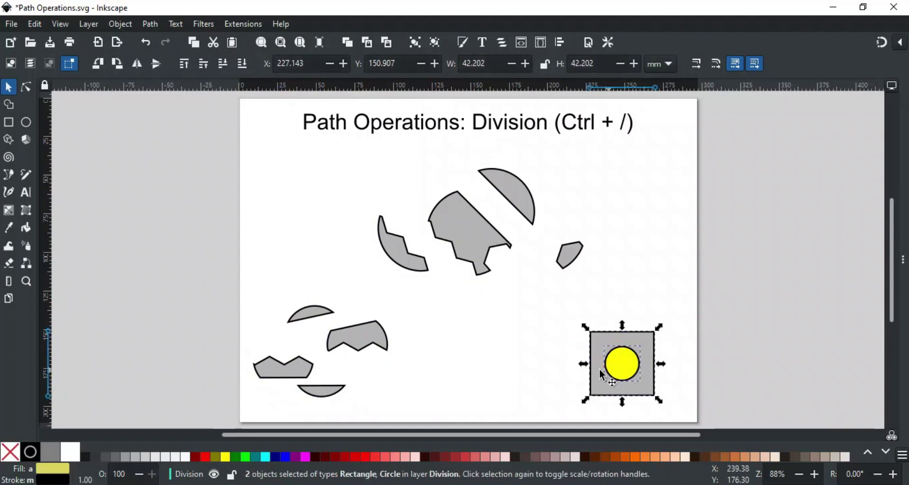
pyautogui.hotkey('ctrl', '/')
pyautogui.click(558, 374)
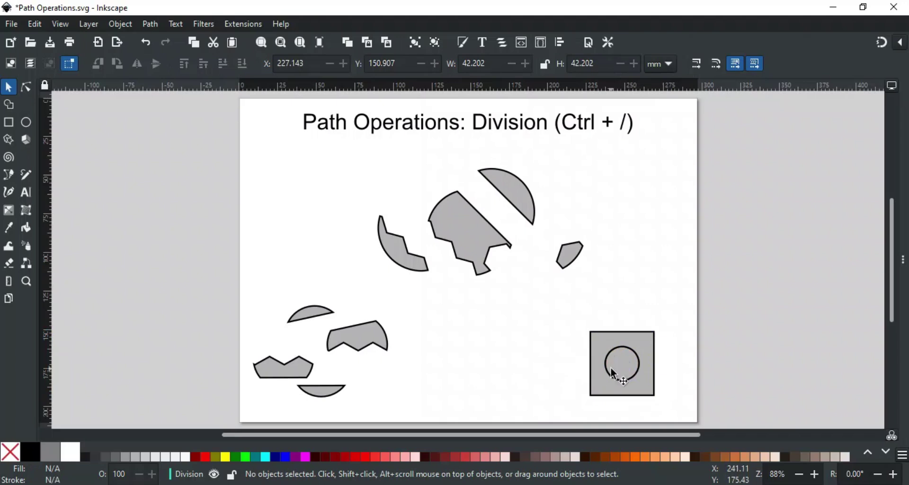
pyautogui.moveTo(609, 367); pyautogui.dragTo(544, 367)
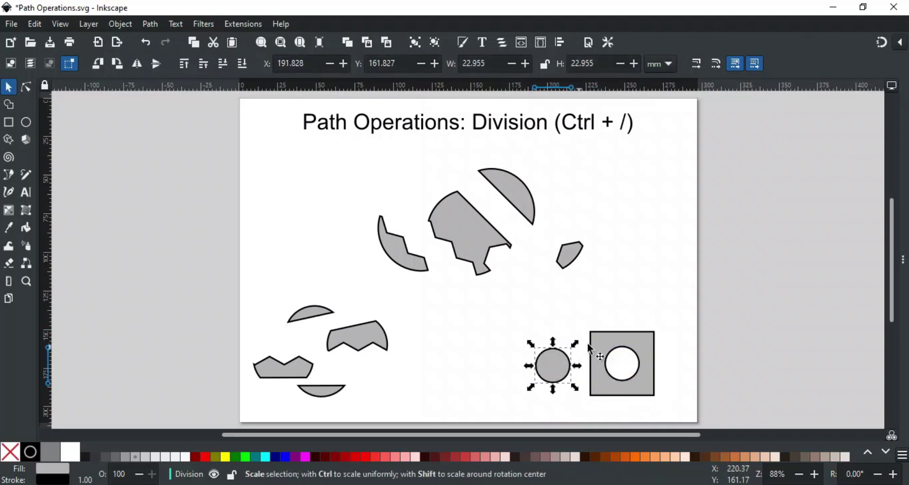
pyautogui.moveTo(593, 335); pyautogui.dragTo(609, 313)
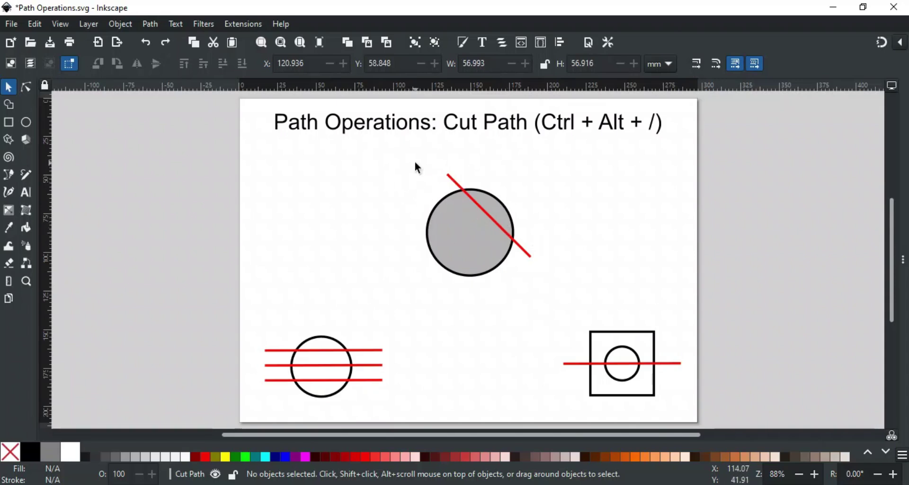
# Cut the top circle's outline along its red line and pull the upper-right arc away
pyautogui.moveTo(415, 163); pyautogui.dragTo(473, 209)
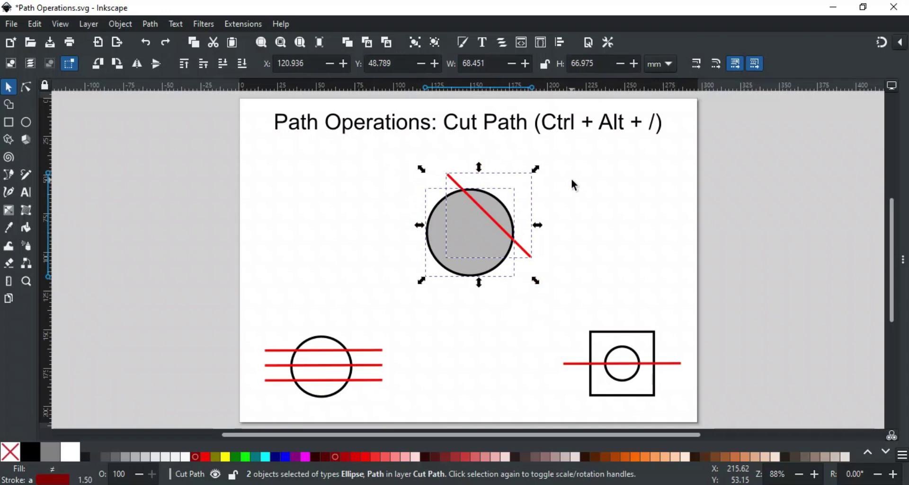
pyautogui.hotkey('ctrl', 'alt', '/')
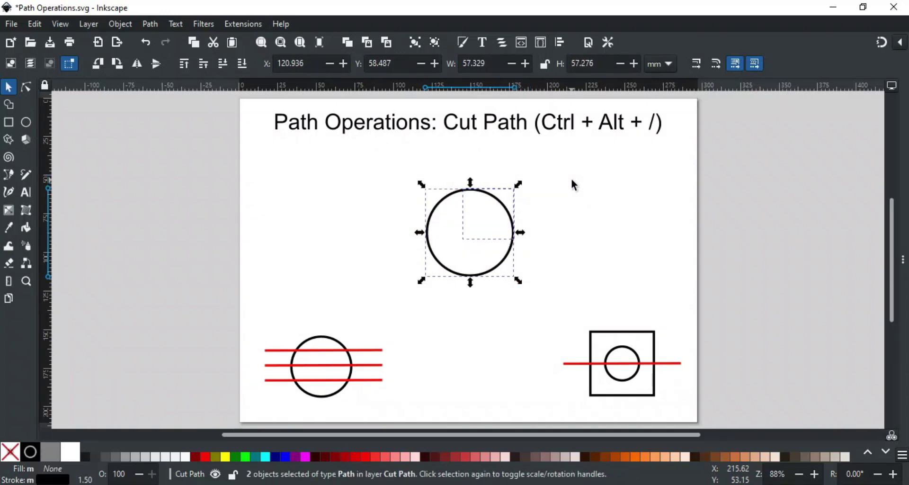
pyautogui.click(571, 178)
pyautogui.moveTo(499, 198); pyautogui.dragTo(567, 188)
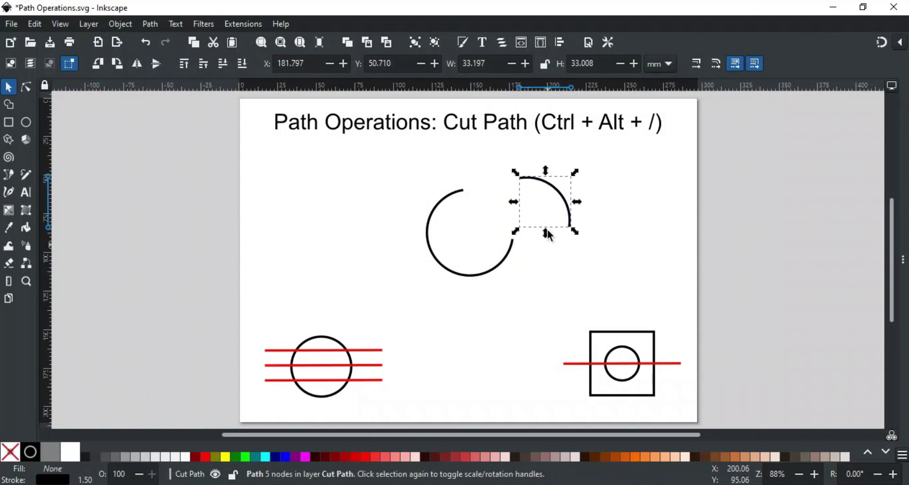
pyautogui.click(507, 282)
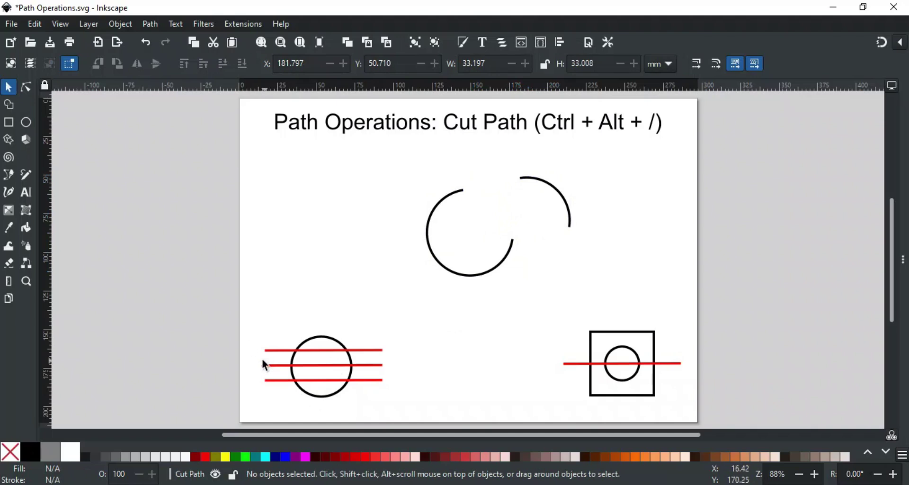
# Cut the lower circle's outline along the three red lines and spread the top, left and bottom arcs apart
pyautogui.moveTo(247, 340); pyautogui.dragTo(277, 388)
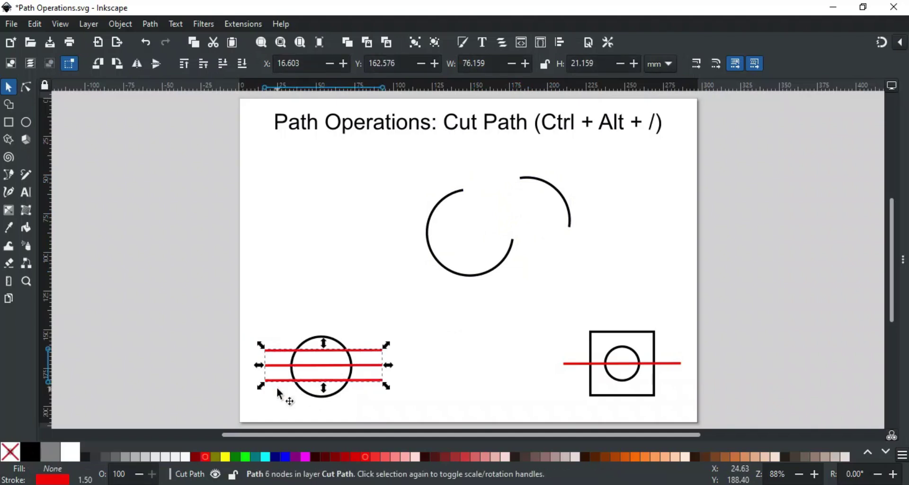
pyautogui.moveTo(285, 333); pyautogui.dragTo(329, 304)
pyautogui.hotkey('ctrl', 'alt', '/')
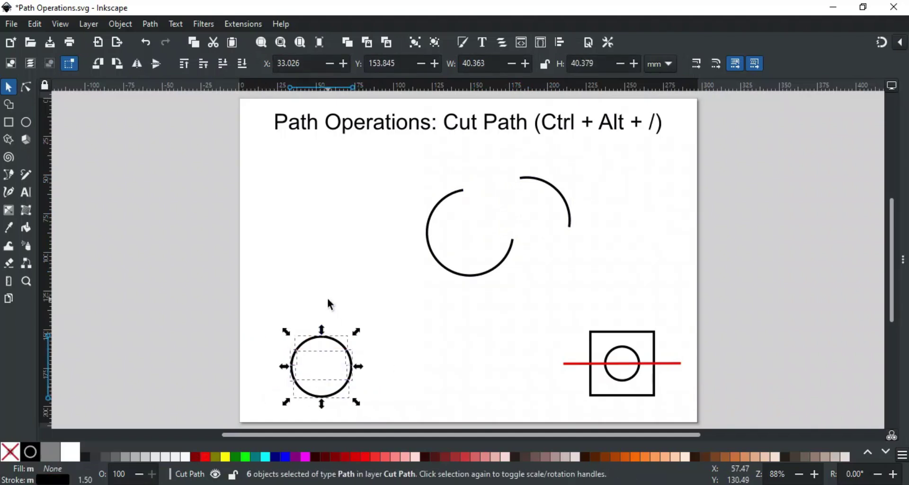
pyautogui.press('Escape')
pyautogui.moveTo(319, 336); pyautogui.dragTo(314, 309)
pyautogui.moveTo(292, 372); pyautogui.dragTo(293, 415)
pyautogui.moveTo(353, 372); pyautogui.dragTo(369, 382)
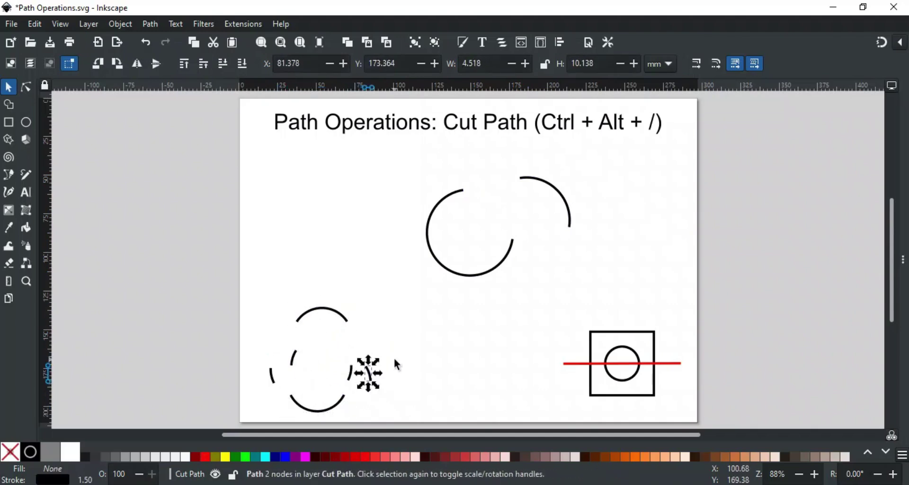
pyautogui.press('Escape')
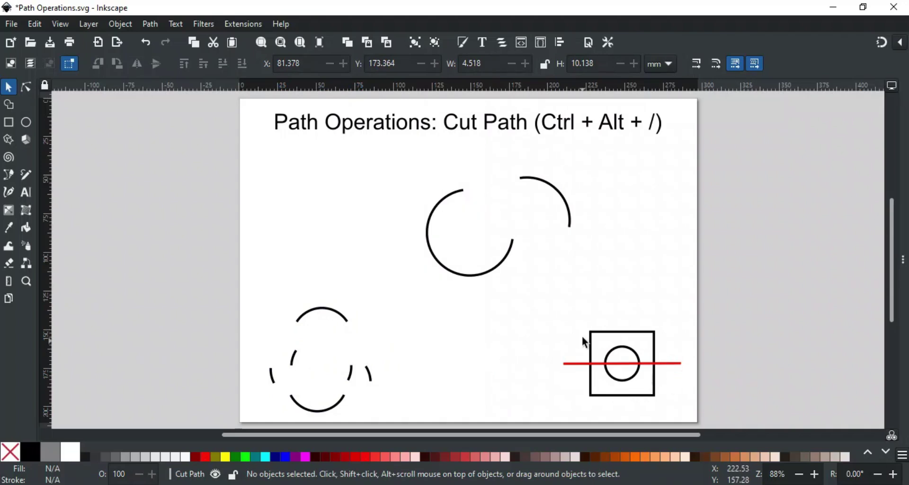
# Cut the square and inner circle along the red line and separate the square piece and both half-arcs
pyautogui.moveTo(581, 315)
pyautogui.mouseDown()
pyautogui.moveTo(624, 364)
pyautogui.moveTo(549, 375)
pyautogui.moveTo(544, 388)
pyautogui.mouseUp()
pyautogui.press('ctrl')
pyautogui.hotkey('ctrl', 'alt', '/')
pyautogui.click(542, 385)
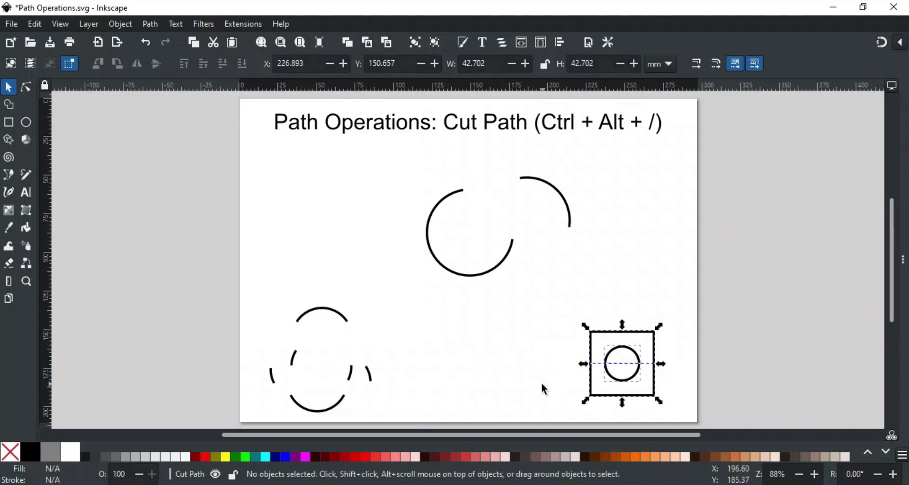
pyautogui.moveTo(626, 331); pyautogui.dragTo(626, 303)
pyautogui.moveTo(624, 351); pyautogui.dragTo(554, 337)
pyautogui.moveTo(613, 373); pyautogui.dragTo(651, 359)
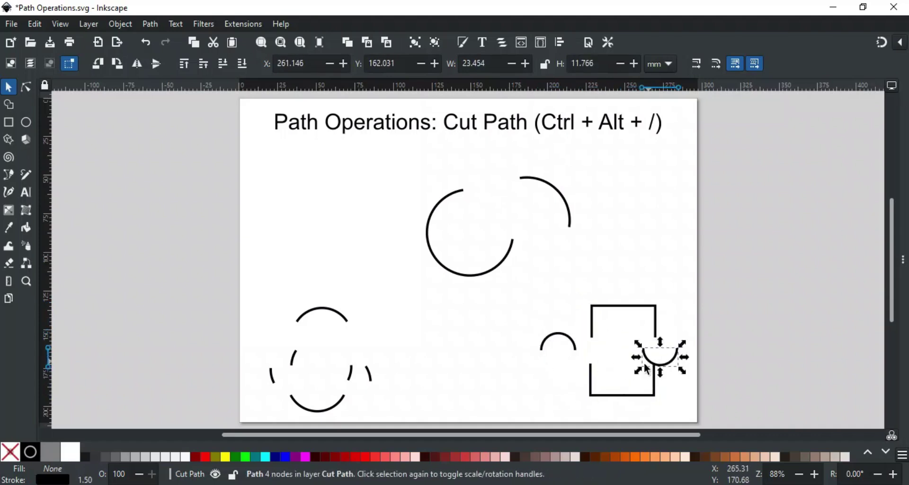
pyautogui.click(610, 373)
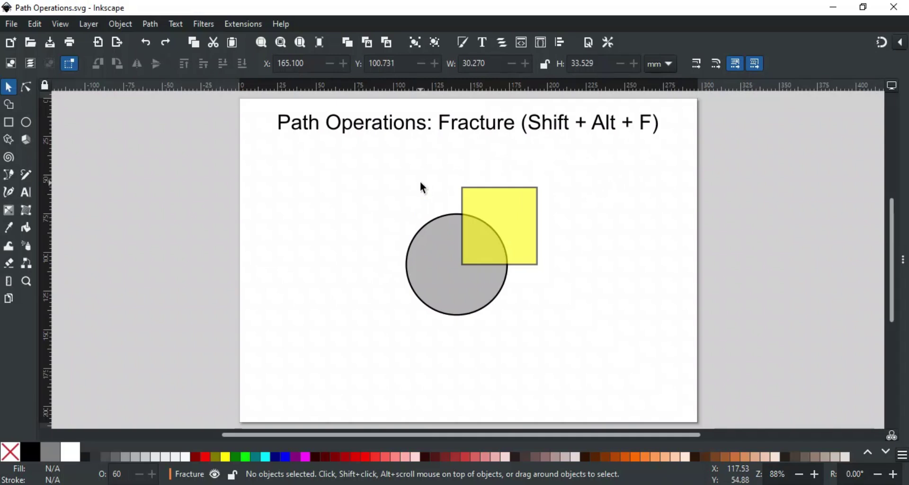
# Fracture the overlapping grey circle and yellow square, spreading the grey, yellow and overlap pieces apart
pyautogui.moveTo(420, 185); pyautogui.dragTo(482, 227)
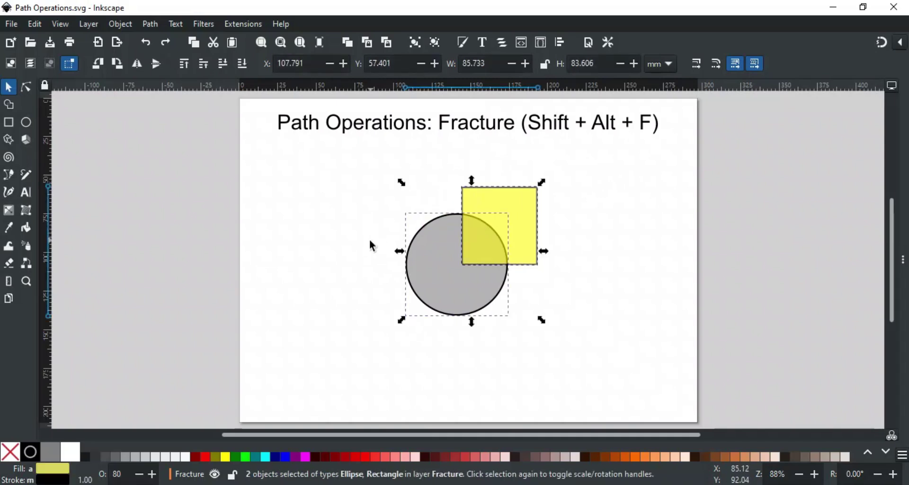
pyautogui.hotkey('shift', 'alt', 'f')
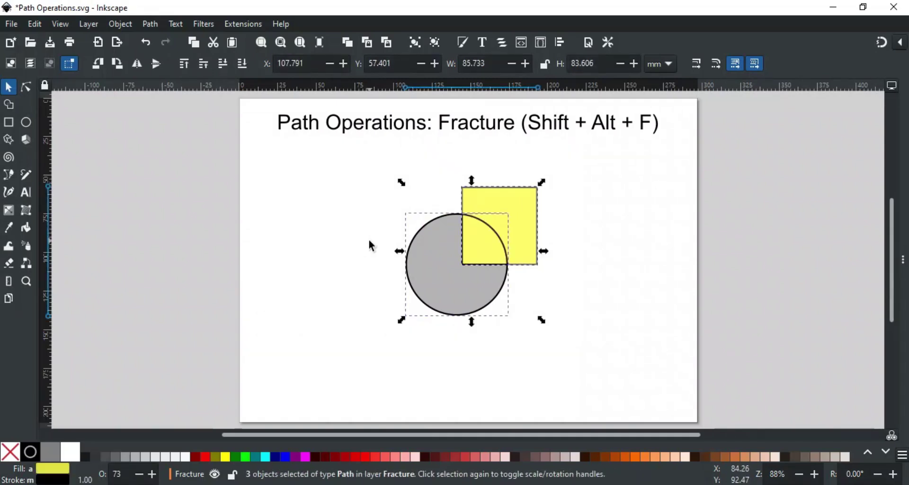
pyautogui.click(375, 254)
pyautogui.moveTo(425, 261); pyautogui.dragTo(332, 271)
pyautogui.moveTo(502, 222); pyautogui.dragTo(563, 208)
pyautogui.moveTo(492, 263); pyautogui.dragTo(505, 302)
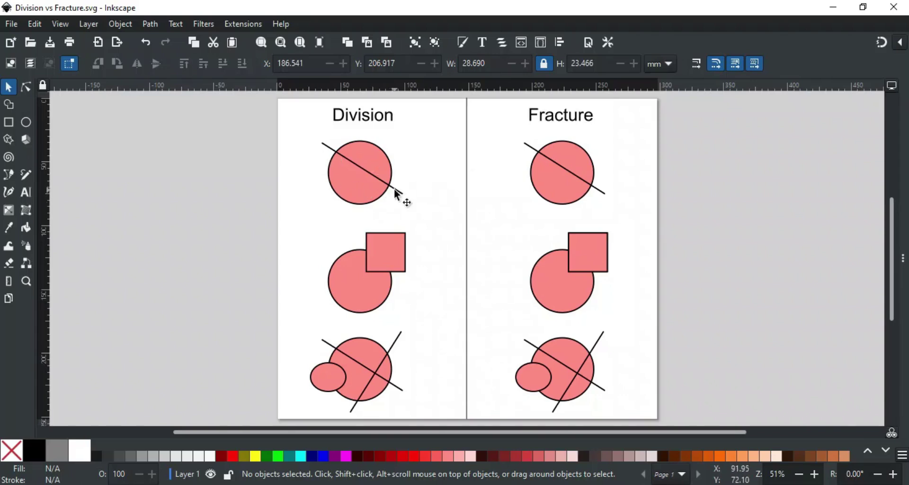
# Divide the top Division circle by its line and pull the lower half away
pyautogui.moveTo(302, 149); pyautogui.dragTo(358, 177)
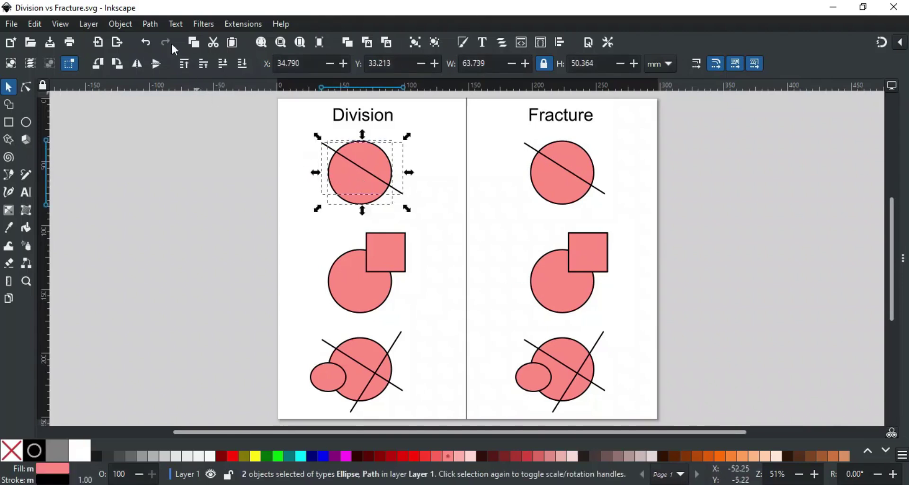
pyautogui.click(155, 24)
pyautogui.click(184, 158)
pyautogui.click(433, 159)
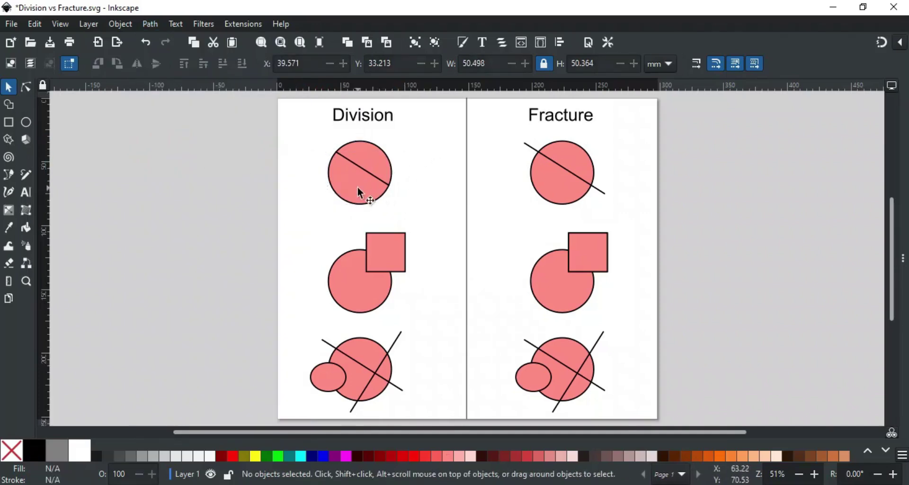
pyautogui.moveTo(357, 188); pyautogui.dragTo(340, 203)
pyautogui.click(404, 190)
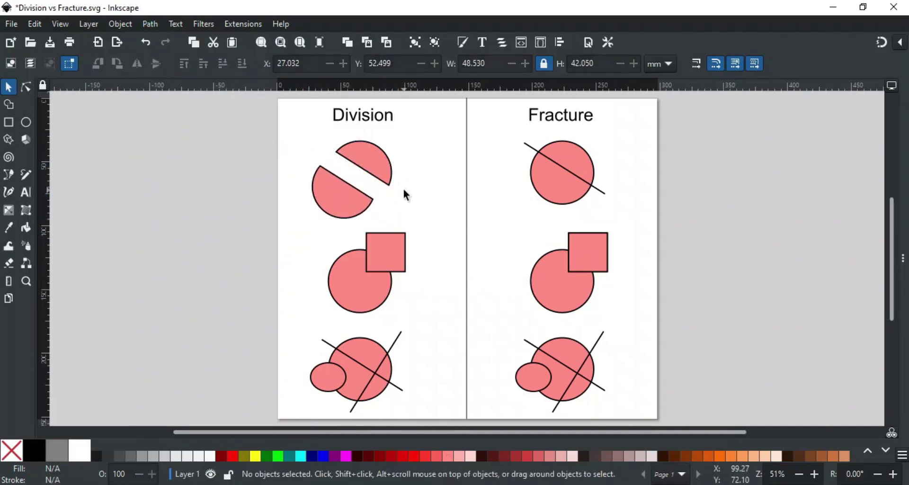
# Fracture the top Fracture circle along its line and separate the lower half
pyautogui.moveTo(515, 146); pyautogui.dragTo(612, 209)
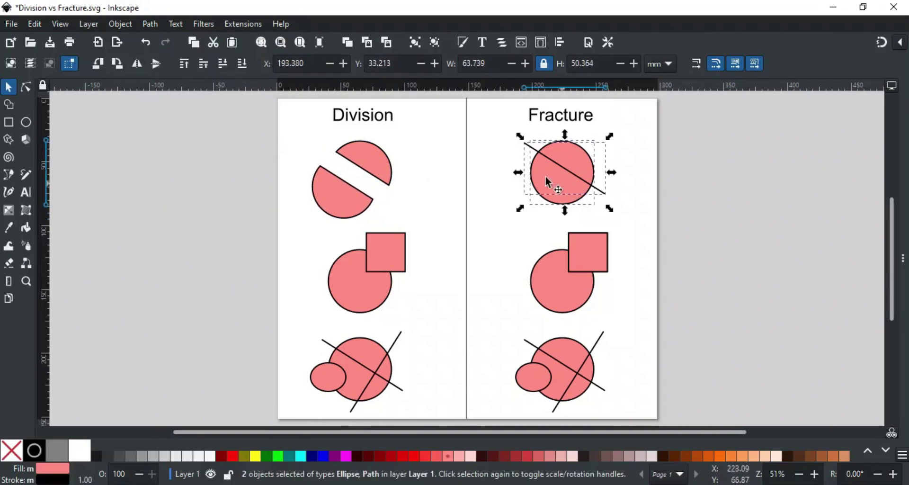
pyautogui.click(150, 24)
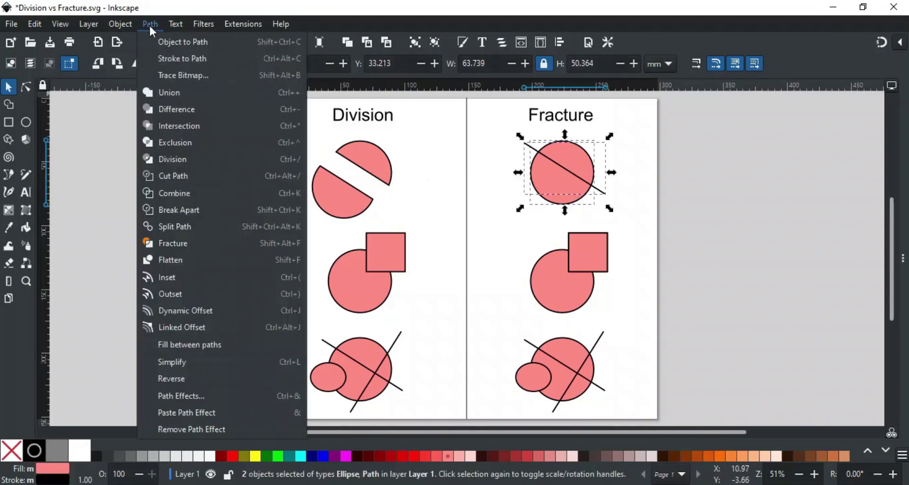
pyautogui.click(190, 241)
pyautogui.click(510, 197)
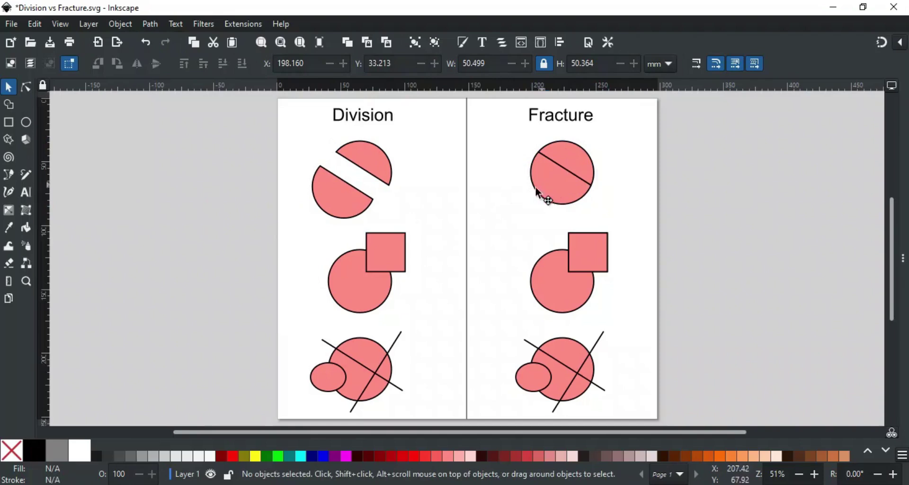
pyautogui.moveTo(537, 189); pyautogui.dragTo(521, 195)
pyautogui.click(621, 184)
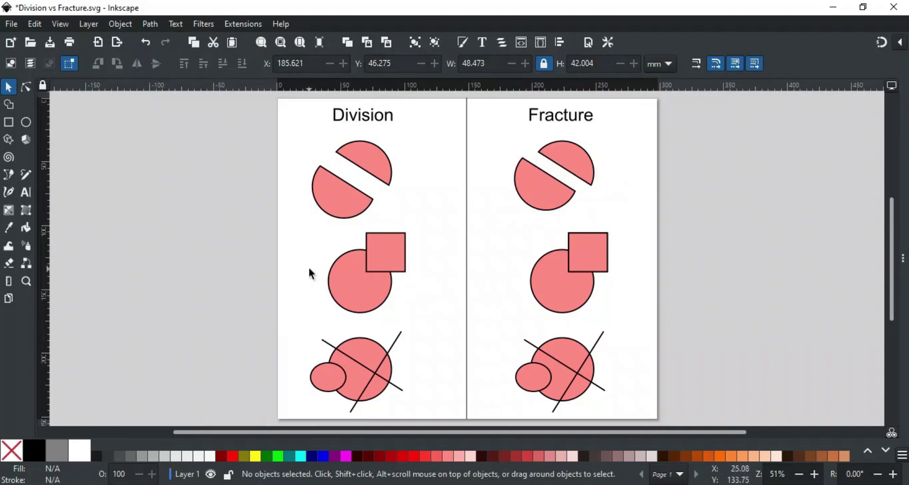
# Divide the middle Division circle where the square overlaps and move the quarter piece out
pyautogui.moveTo(309, 267); pyautogui.dragTo(382, 297)
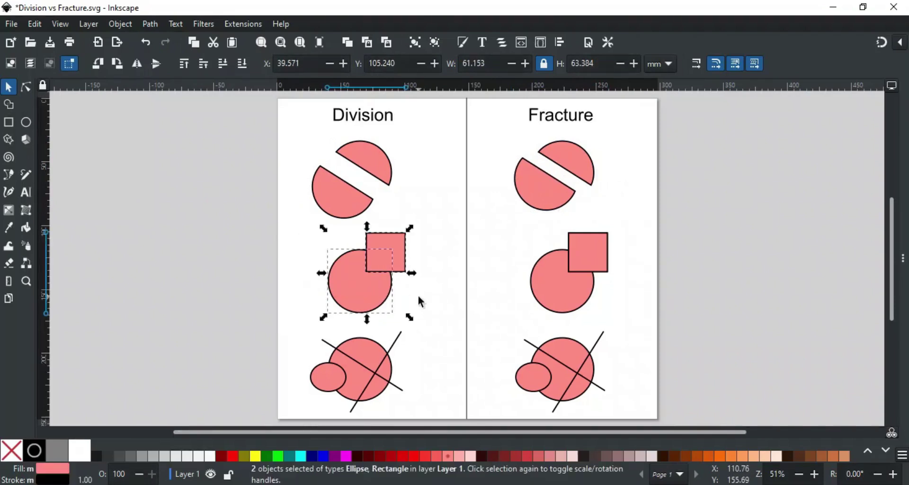
pyautogui.hotkey('ctrl', '/')
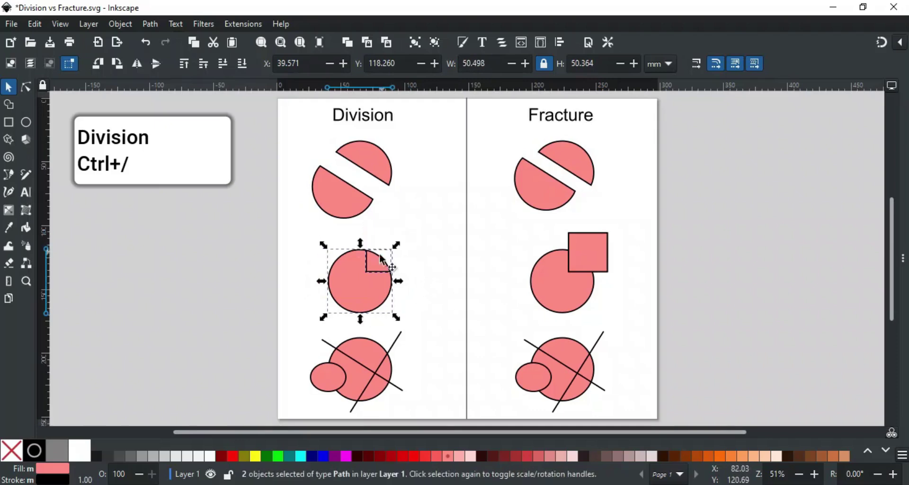
pyautogui.click(414, 268)
pyautogui.moveTo(386, 263); pyautogui.dragTo(402, 250)
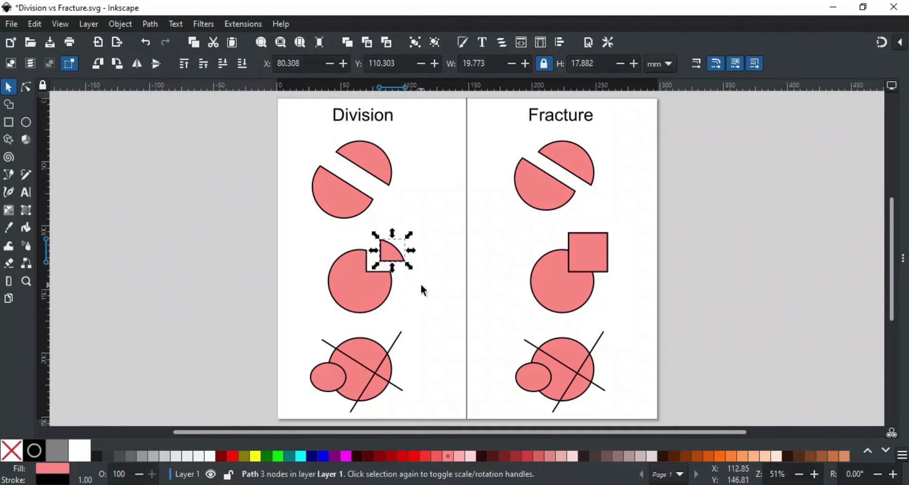
# Fracture the middle Fracture circle and square, separate the pieces, and select the bottom ellipse and a diagonal line
pyautogui.moveTo(531, 245); pyautogui.dragTo(573, 279)
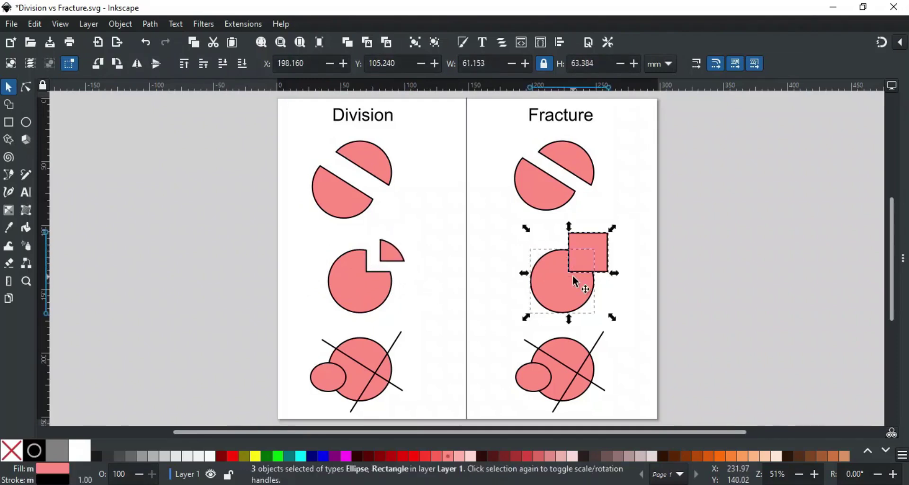
pyautogui.hotkey('shift', 'alt', 'f')
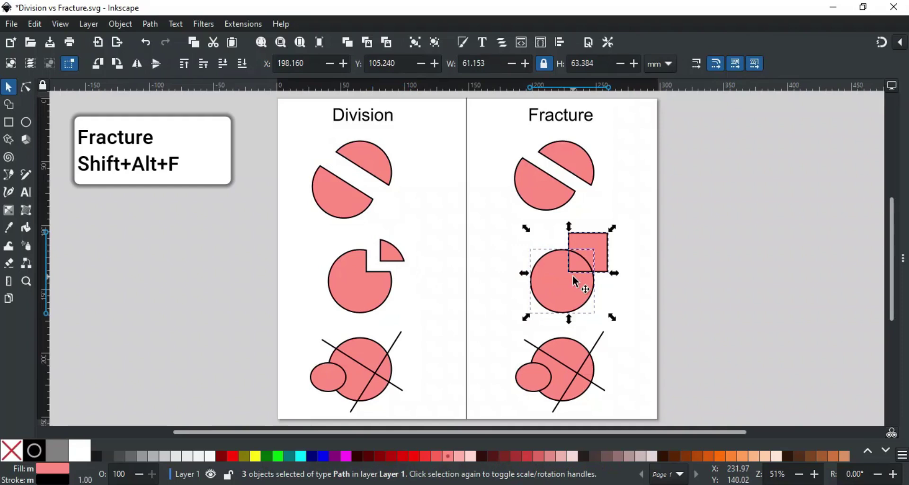
pyautogui.click(631, 247)
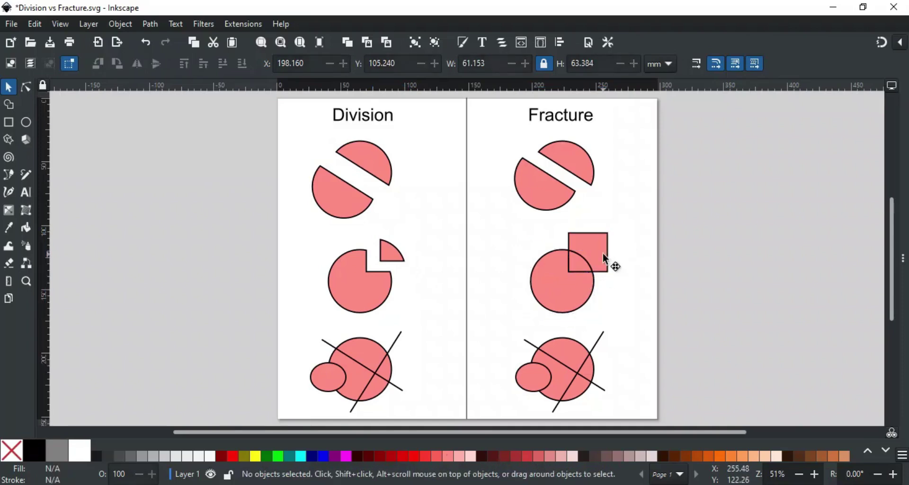
pyautogui.moveTo(603, 257); pyautogui.dragTo(621, 244)
pyautogui.moveTo(562, 285); pyautogui.dragTo(536, 294)
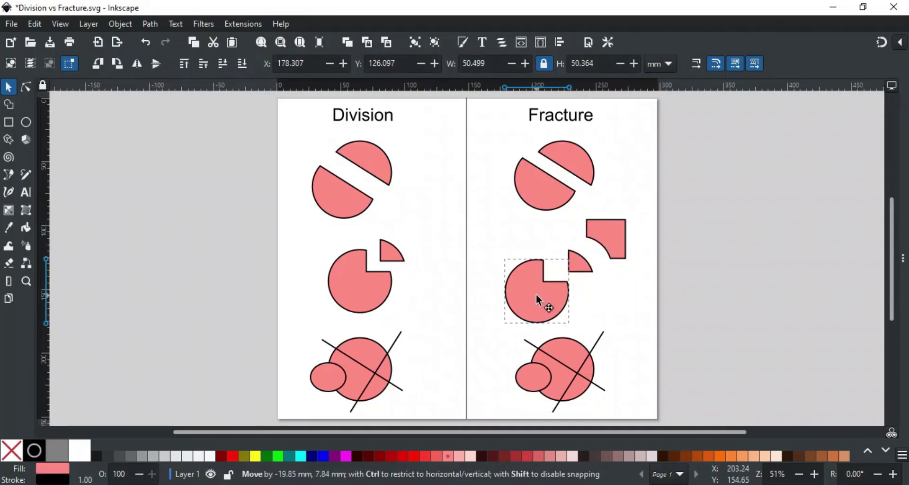
pyautogui.click(611, 295)
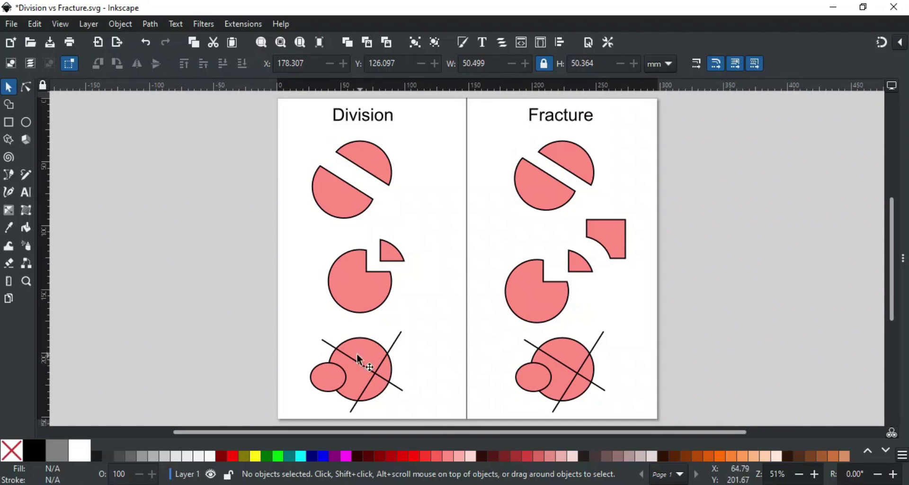
pyautogui.click(329, 376)
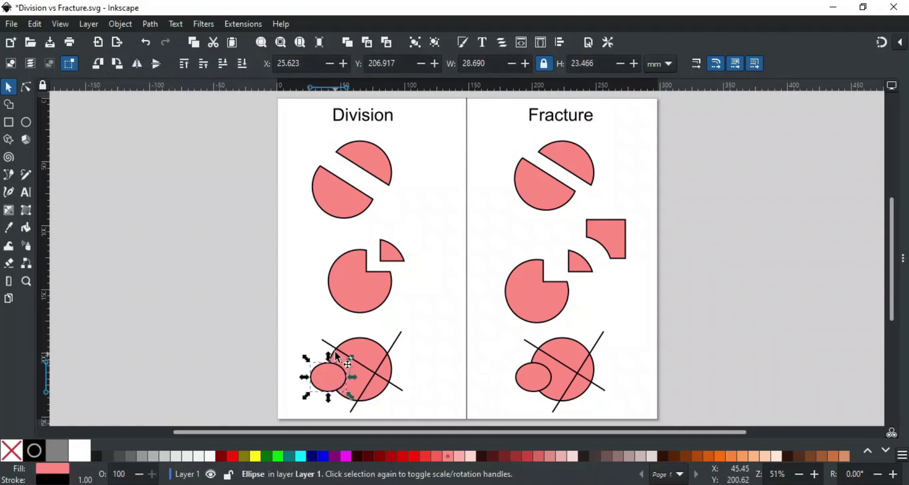
pyautogui.keyDown('shift'); pyautogui.click(337, 349); pyautogui.keyUp('shift')
# Combine the bottom ellipse and both diagonal lines into one path via Path > Combine
pyautogui.keyDown('shift'); pyautogui.click(400, 338); pyautogui.keyUp('shift')
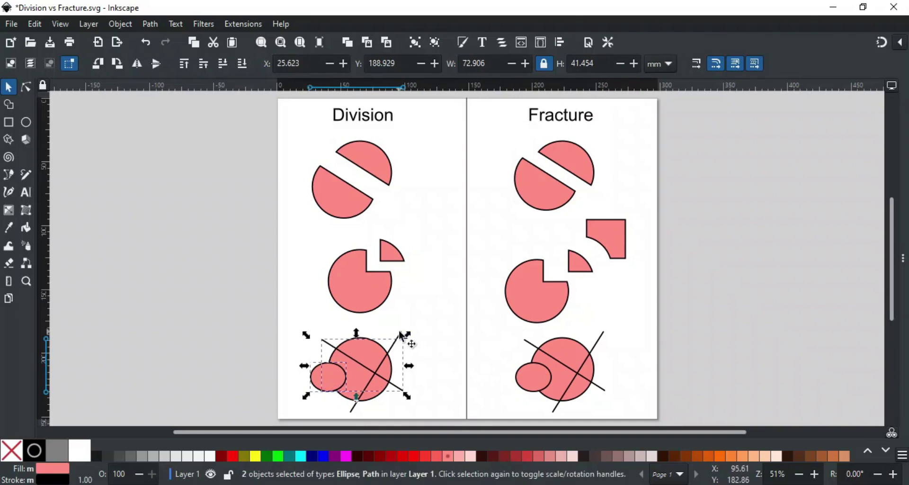
pyautogui.click(150, 25)
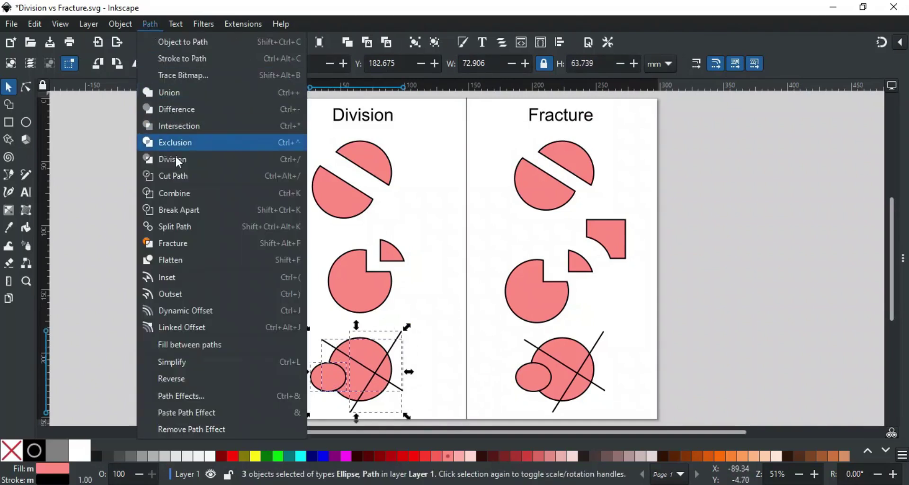
pyautogui.click(172, 191)
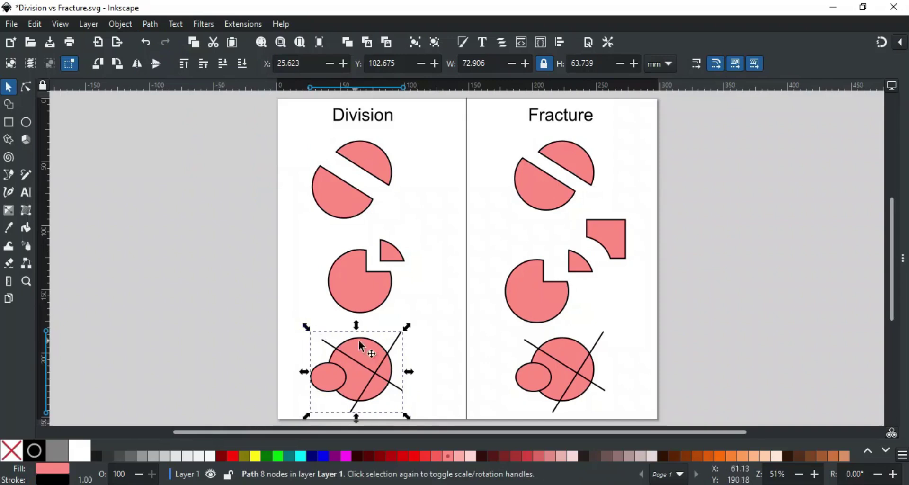
pyautogui.click(288, 348)
# Divide the bottom Division shapes and pull the cap, sliver and large pieces apart
pyautogui.moveTo(289, 341); pyautogui.dragTo(358, 379)
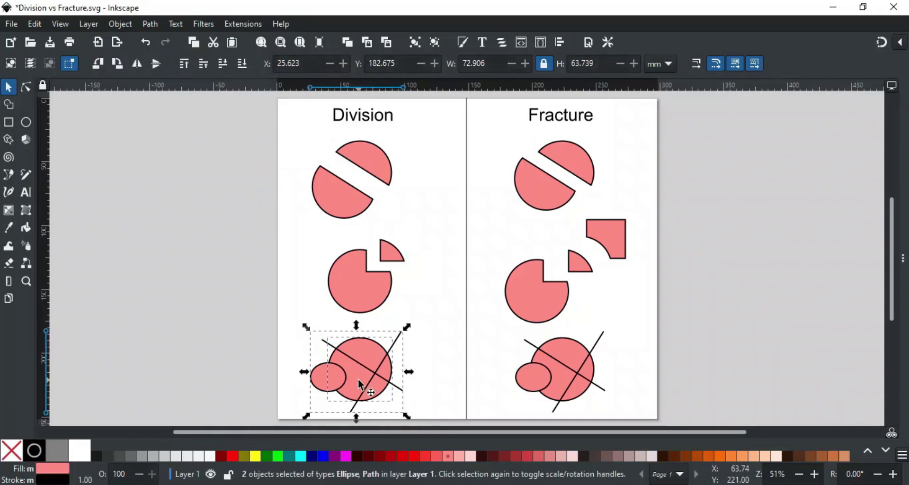
pyautogui.hotkey('ctrl', '/')
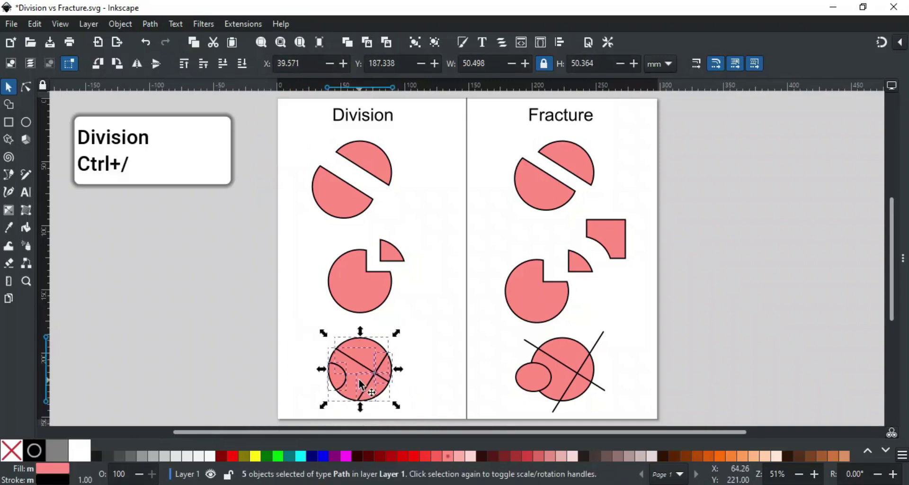
pyautogui.press('Escape')
pyautogui.moveTo(370, 350); pyautogui.dragTo(379, 340)
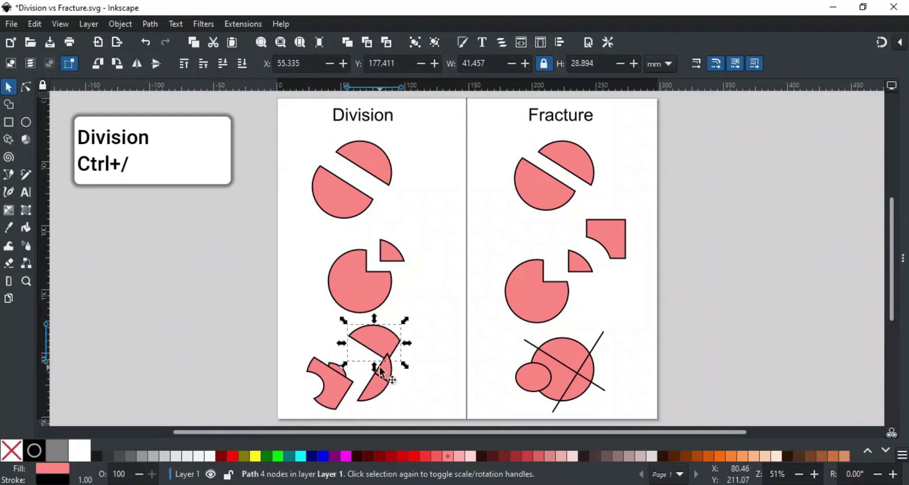
pyautogui.moveTo(386, 371); pyautogui.dragTo(393, 408)
pyautogui.moveTo(331, 381); pyautogui.dragTo(306, 368)
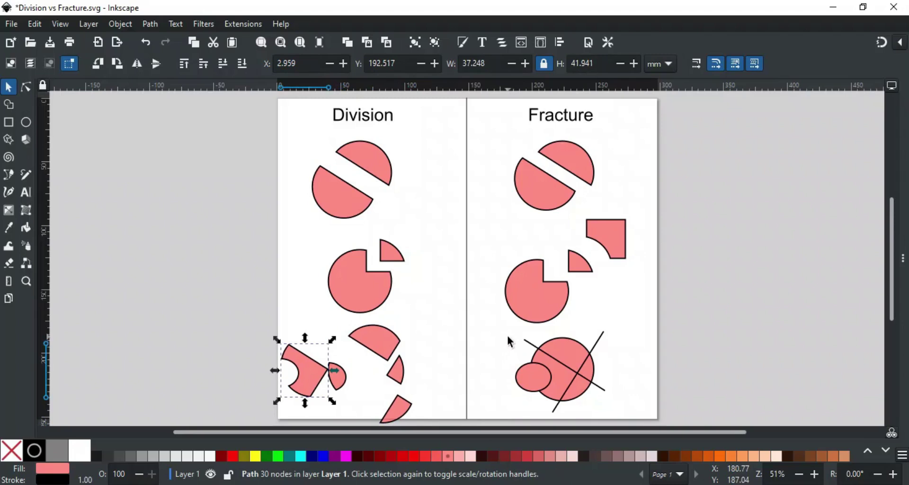
# Fracture the bottom Fracture shapes and scatter the small-circle, top and bottom pieces
pyautogui.moveTo(509, 341); pyautogui.dragTo(610, 391)
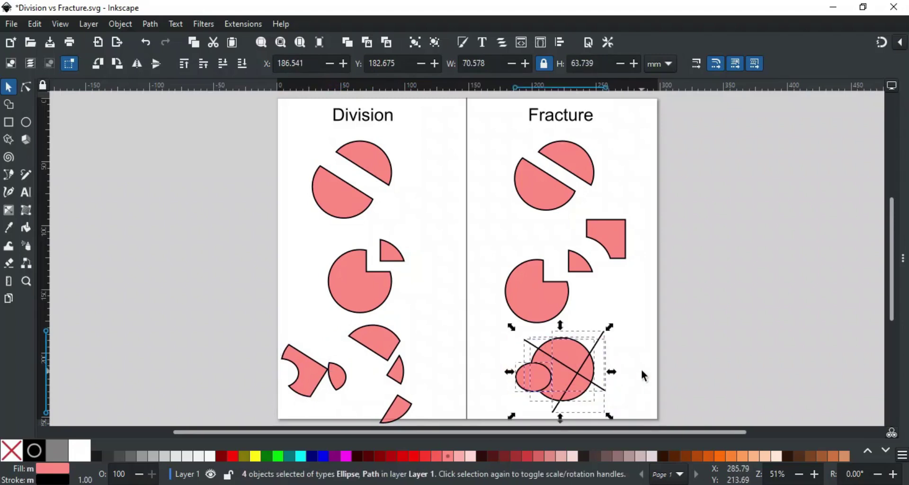
pyautogui.hotkey('shift', 'alt', 'f')
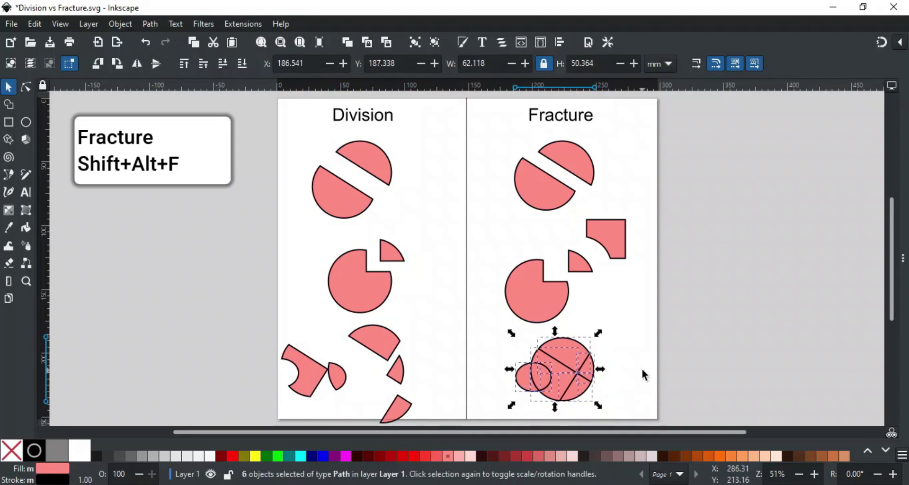
pyautogui.click(641, 362)
pyautogui.moveTo(515, 374)
pyautogui.mouseDown()
pyautogui.moveTo(487, 378)
pyautogui.moveTo(518, 372)
pyautogui.mouseUp()
pyautogui.moveTo(567, 348); pyautogui.dragTo(590, 326)
pyautogui.moveTo(590, 371); pyautogui.dragTo(590, 400)
pyautogui.click(628, 363)
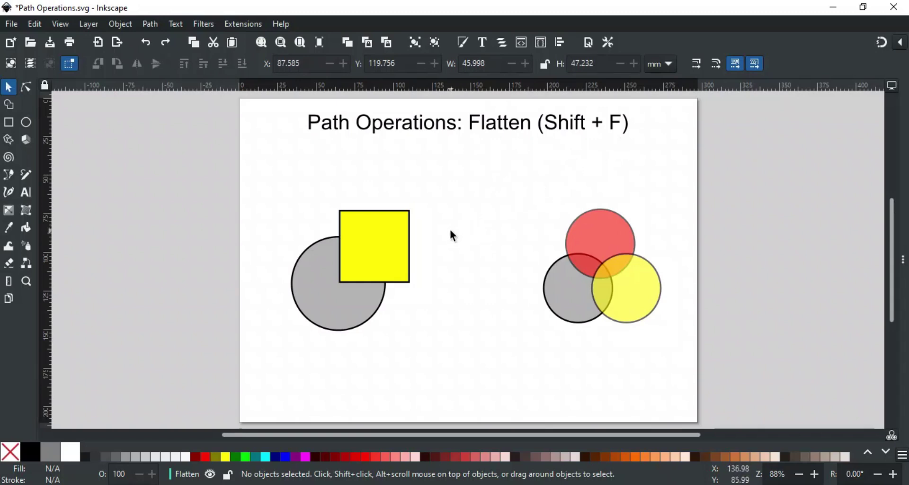
# Flatten the overlapping grey circle and yellow square, then move the yellow square up off the circle
pyautogui.click(359, 247)
pyautogui.moveTo(359, 246)
pyautogui.mouseDown()
pyautogui.moveTo(393, 195)
pyautogui.moveTo(365, 247)
pyautogui.moveTo(363, 239)
pyautogui.mouseUp()
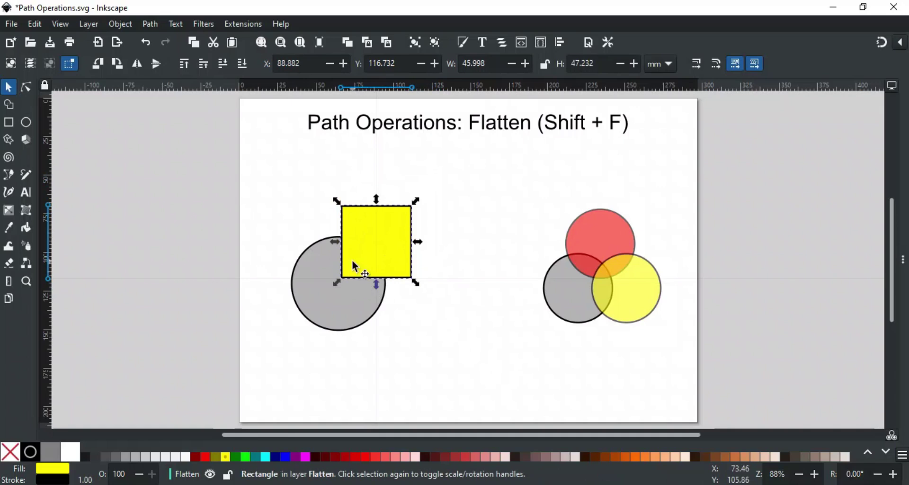
pyautogui.moveTo(308, 200); pyautogui.dragTo(357, 241)
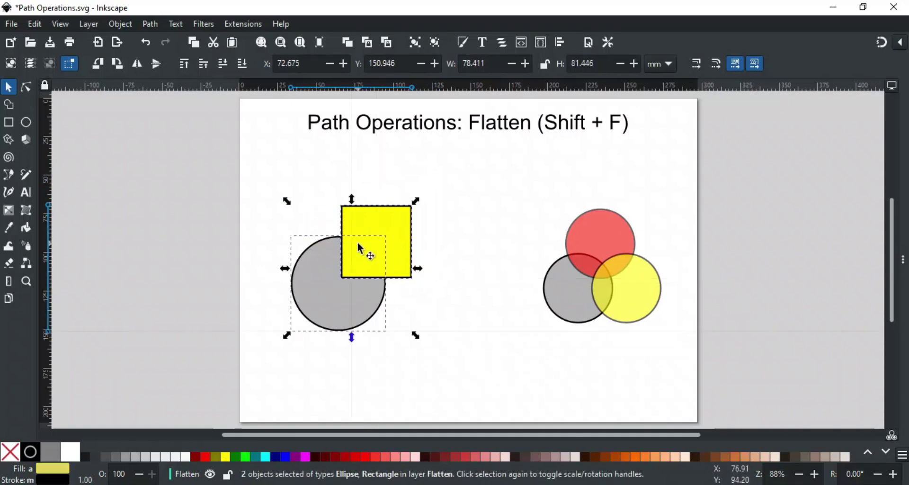
pyautogui.hotkey('shift', 'f')
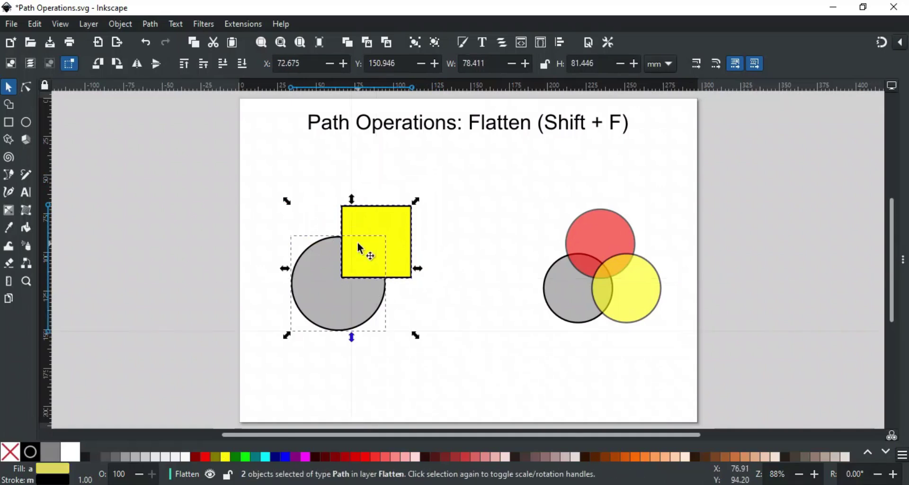
pyautogui.click(433, 226)
pyautogui.moveTo(393, 219); pyautogui.dragTo(418, 184)
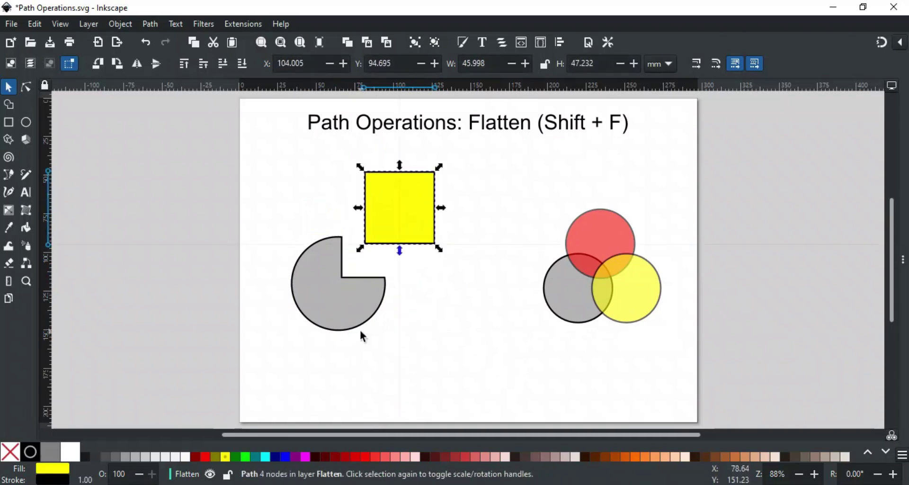
pyautogui.click(397, 334)
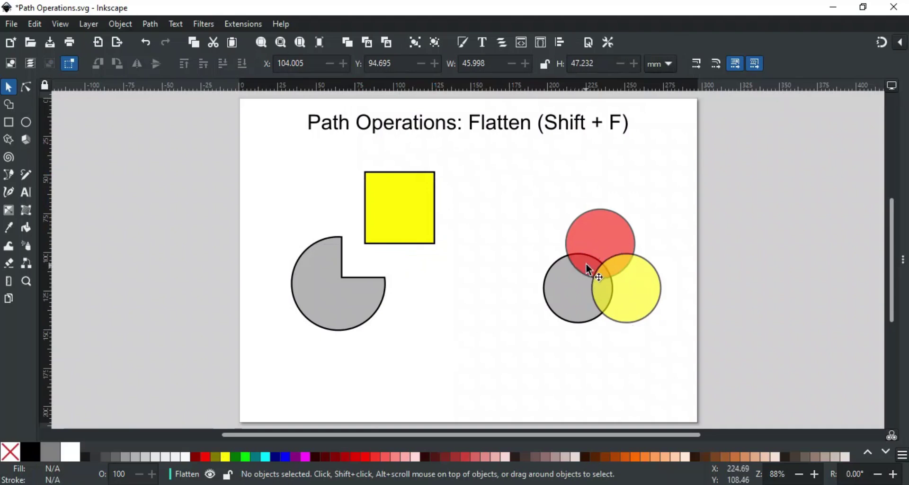
# Flatten the three overlapping circles and spread the red, yellow and grey pieces apart
pyautogui.moveTo(536, 209); pyautogui.dragTo(629, 303)
pyautogui.hotkey('shift', 'f')
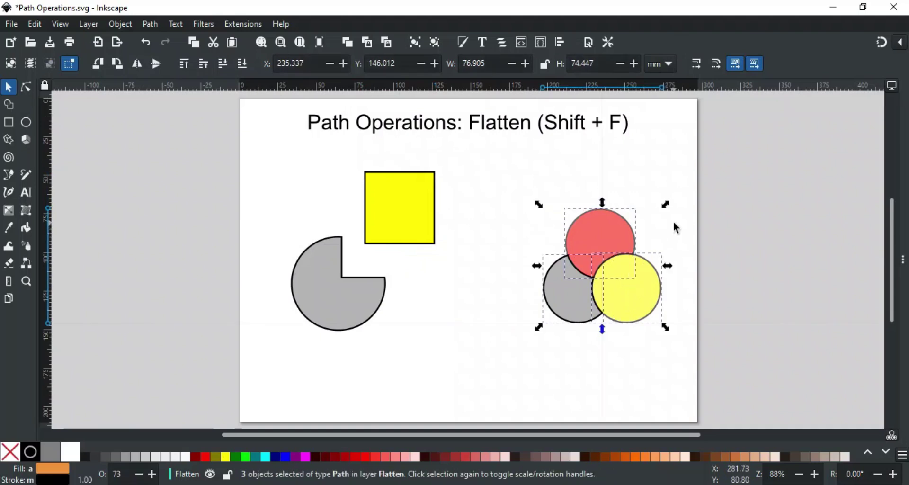
pyautogui.click(679, 222)
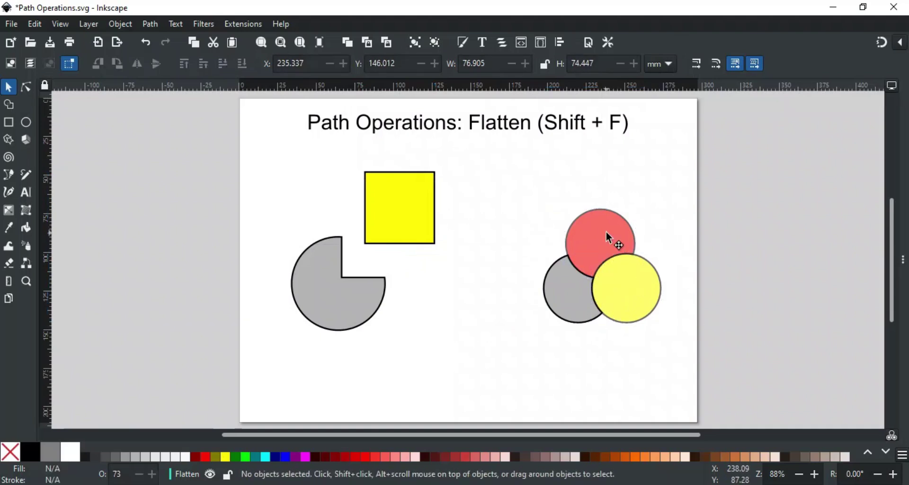
pyautogui.moveTo(615, 220); pyautogui.dragTo(634, 187)
pyautogui.click(646, 305)
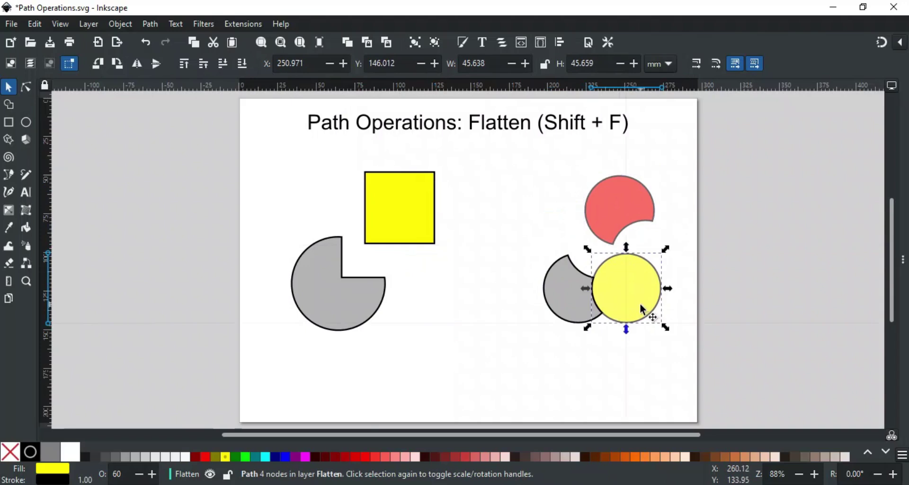
pyautogui.moveTo(617, 293); pyautogui.dragTo(635, 319)
pyautogui.moveTo(547, 313); pyautogui.dragTo(515, 319)
pyautogui.click(564, 351)
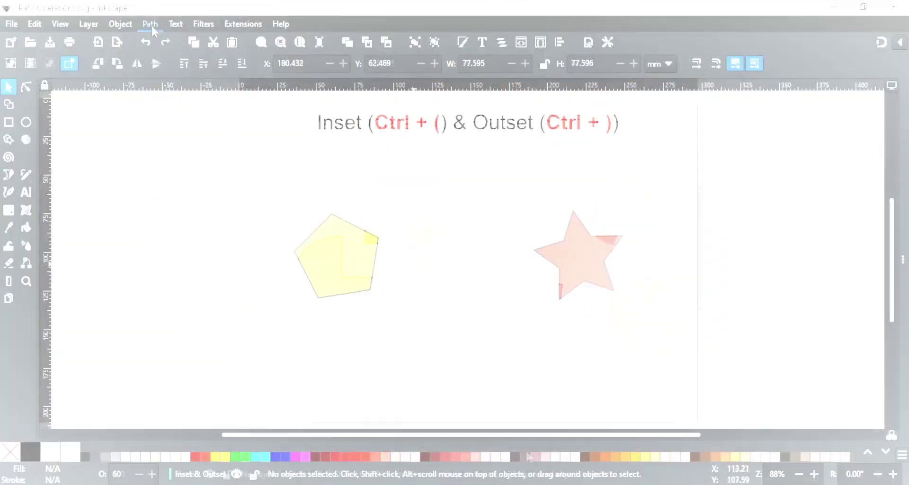
pyautogui.click(151, 24)
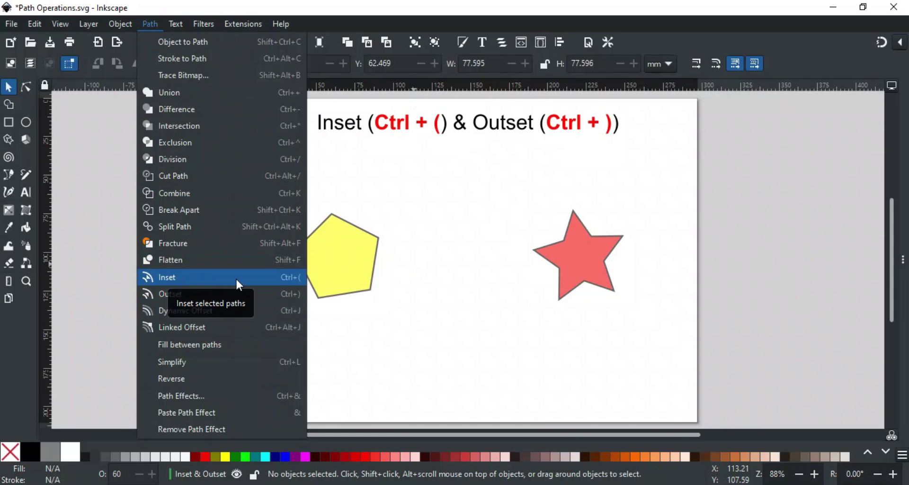
# Inset the yellow pentagon three times with Ctrl+( into a smaller copy about 40.8 mm wide
pyautogui.click(416, 265)
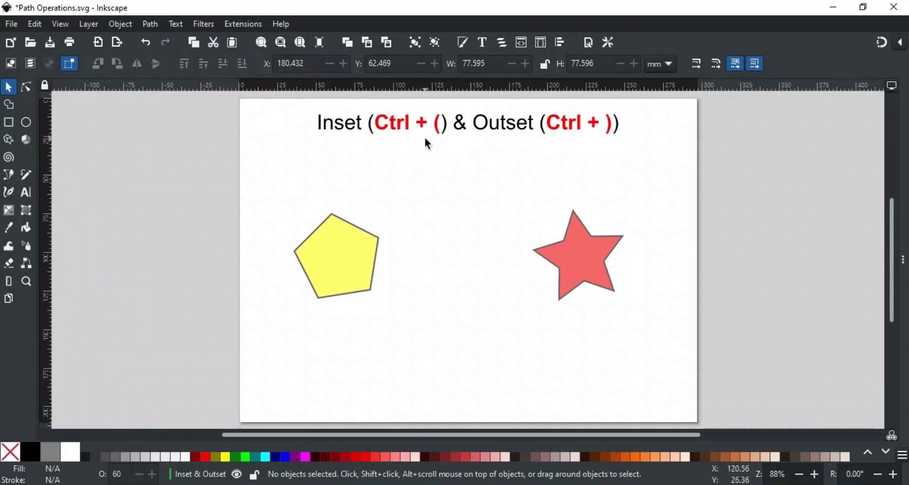
pyautogui.moveTo(315, 193); pyautogui.dragTo(582, 264)
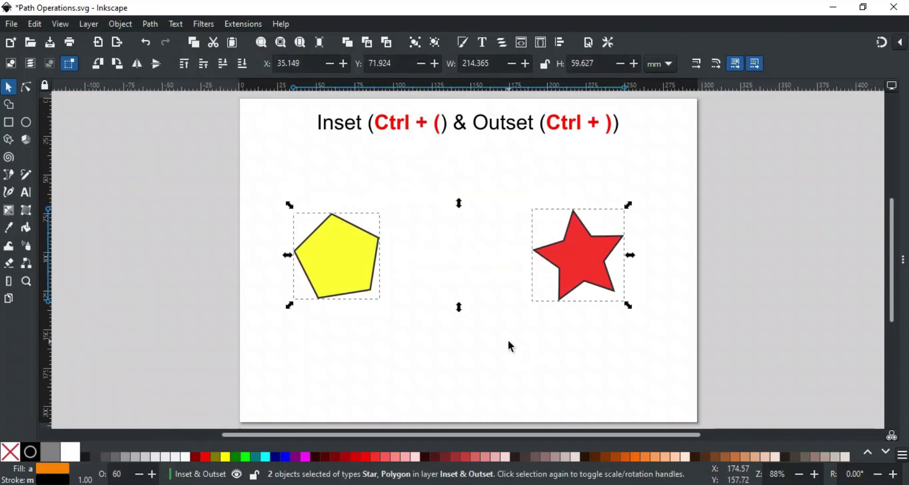
pyautogui.click(508, 340)
pyautogui.click(349, 263)
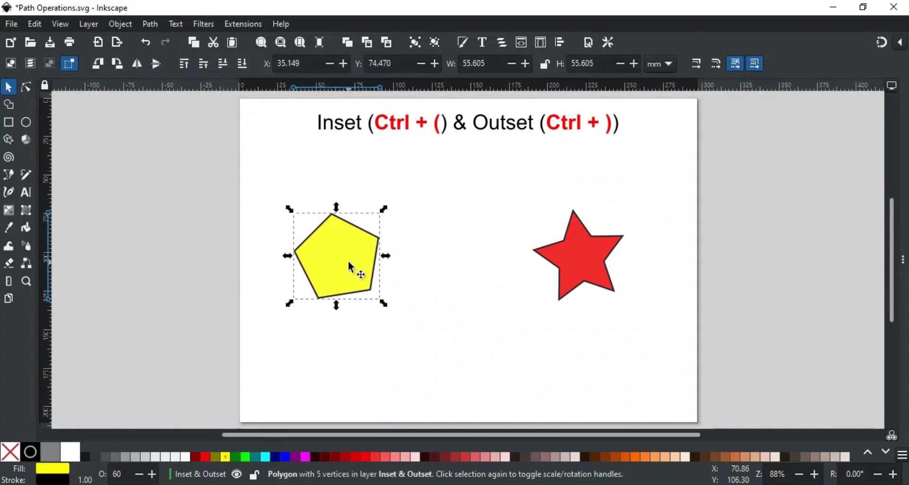
pyautogui.hotkey('ctrl', '(')
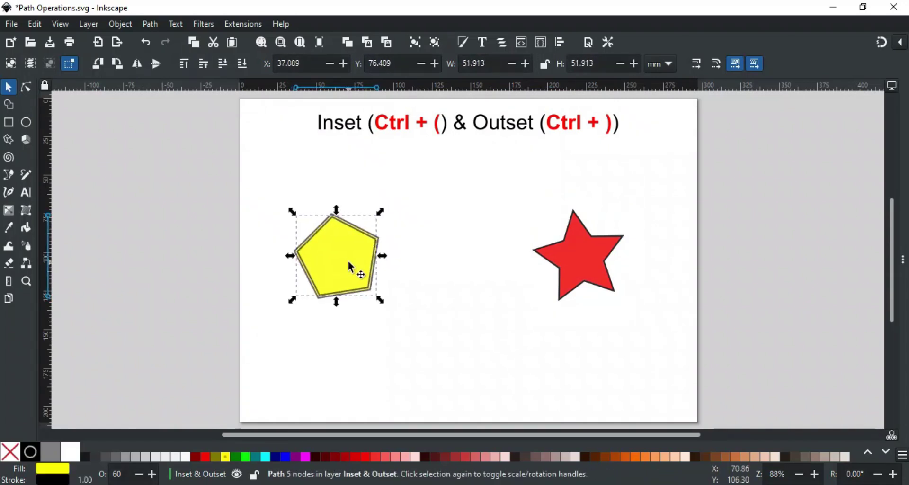
pyautogui.hotkey('ctrl', '(')
pyautogui.hotkey('ctrl', '(')
pyautogui.hotkey('ctrl', '(')
pyautogui.hotkey('ctrl', '(')
pyautogui.hotkey('ctrl', '(')
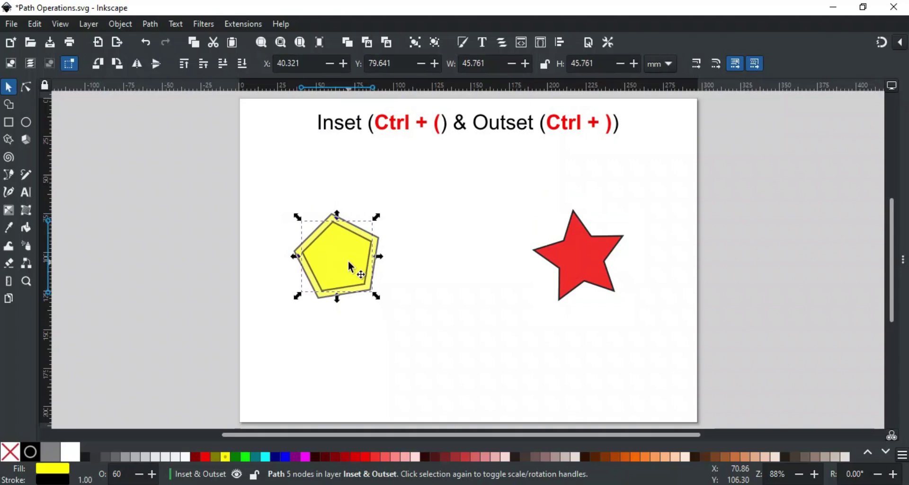
pyautogui.hotkey('ctrl', '(')
pyautogui.hotkey('ctrl', '(')
pyautogui.hotkey('ctrl', '(')
pyautogui.hotkey('ctrl', '(')
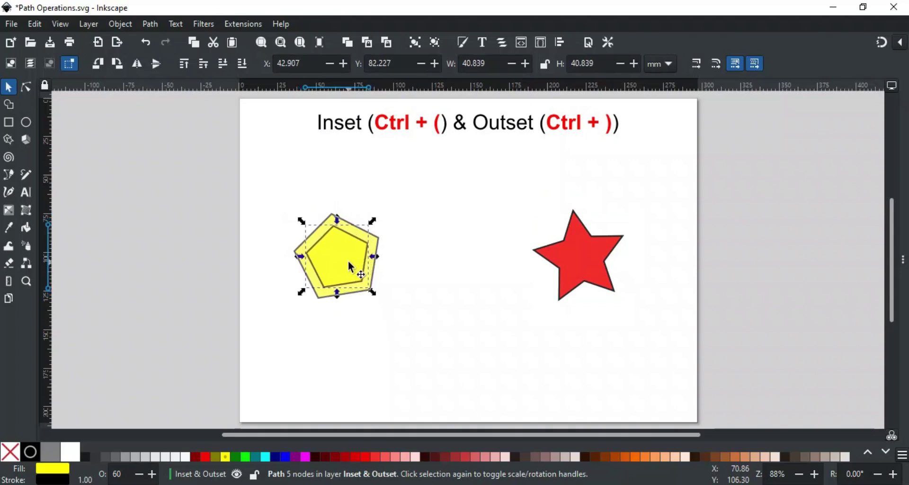
pyautogui.click(399, 258)
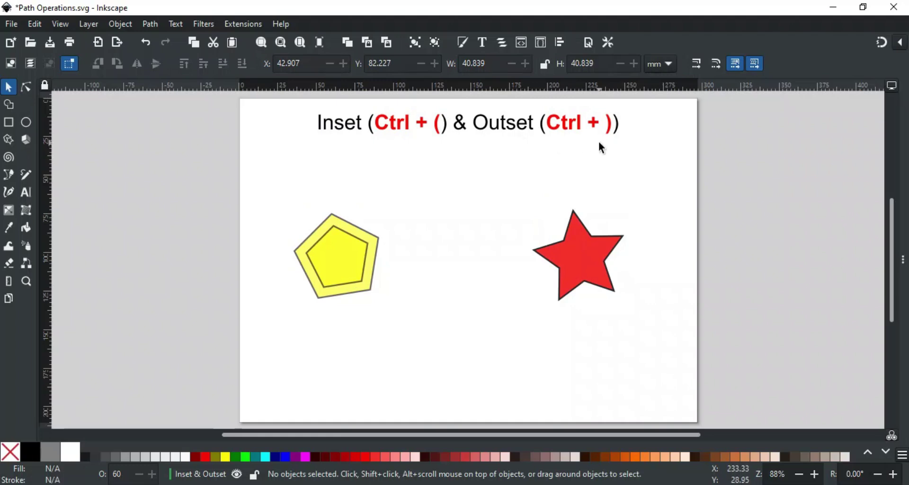
# Outset the red star three times with Ctrl+) into a larger, rounder star
pyautogui.click(580, 246)
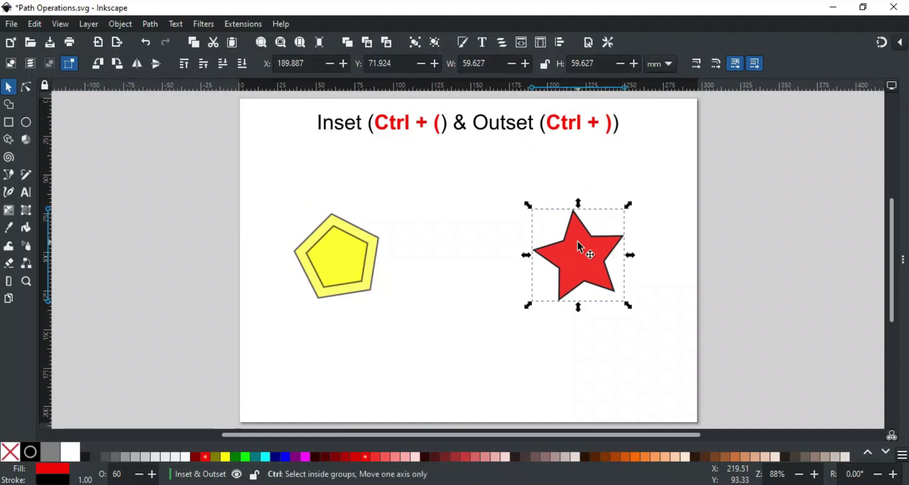
pyautogui.hotkey('ctrl', ')')
pyautogui.hotkey('ctrl', ')')
pyautogui.hotkey('ctrl', ')')
pyautogui.hotkey('ctrl', ')')
pyautogui.hotkey('ctrl', ')')
pyautogui.hotkey('ctrl', ')')
pyautogui.hotkey('ctrl', ')')
pyautogui.hotkey('ctrl', ')')
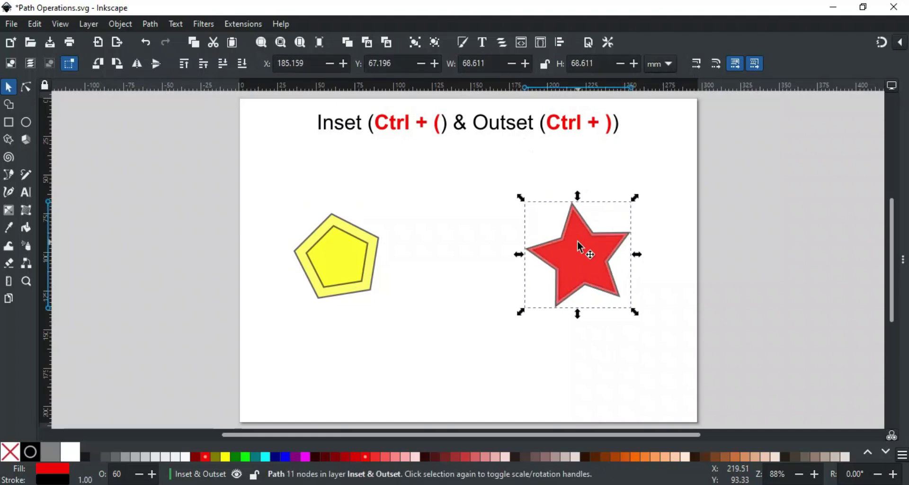
pyautogui.hotkey('ctrl', ')')
pyautogui.hotkey('ctrl', ')')
pyautogui.hotkey('ctrl', ')')
pyautogui.hotkey('ctrl', ')')
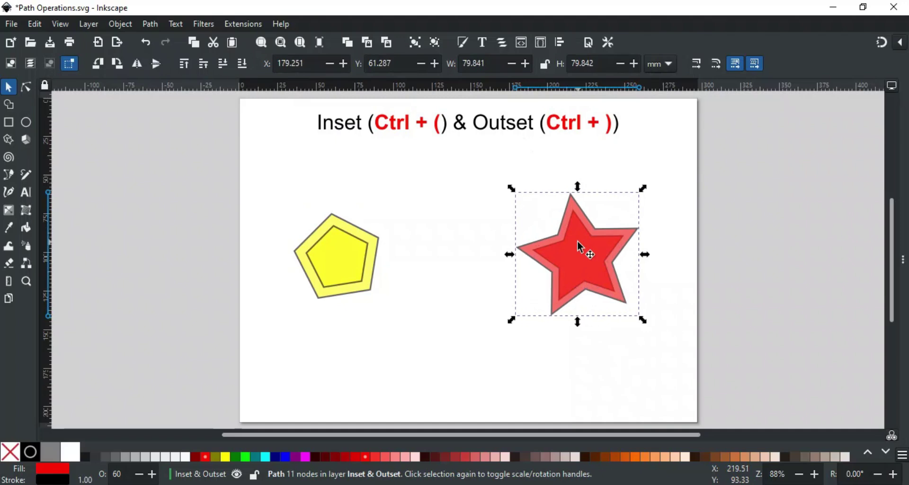
pyautogui.hotkey('ctrl', ')')
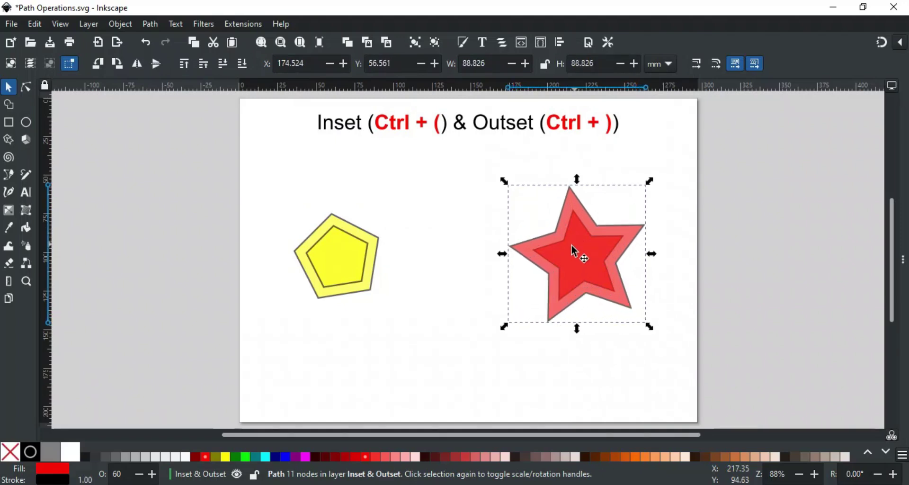
pyautogui.click(476, 266)
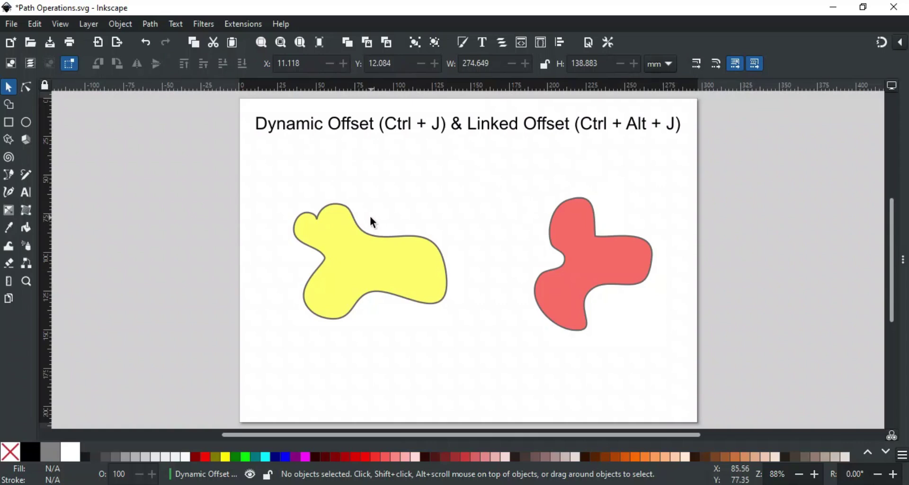
# Convert the yellow blob to a dynamic offset with Ctrl+J and drag its handle outward
pyautogui.click(350, 236)
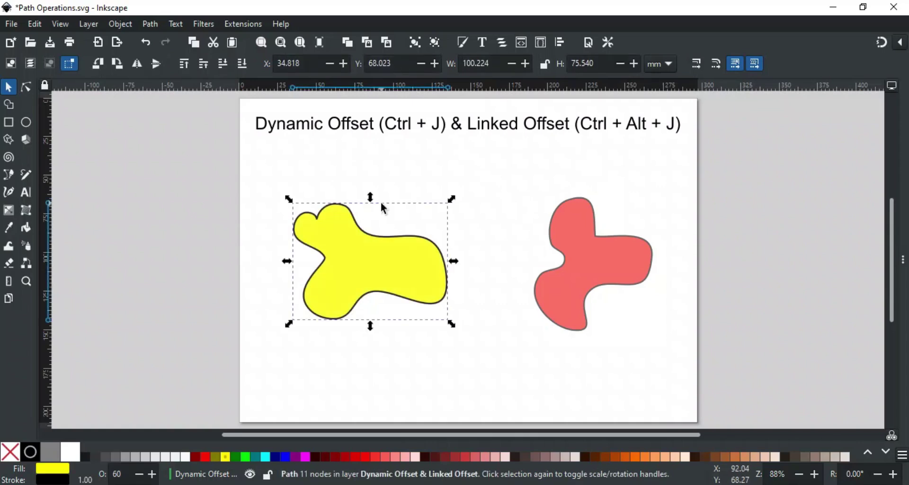
pyautogui.press('ctrl')
pyautogui.hotkey('ctrl', 'j')
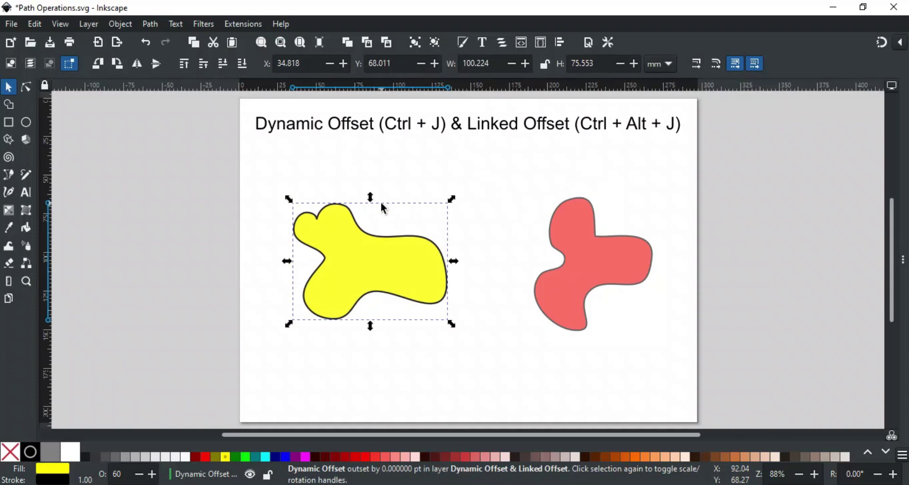
pyautogui.press('n')
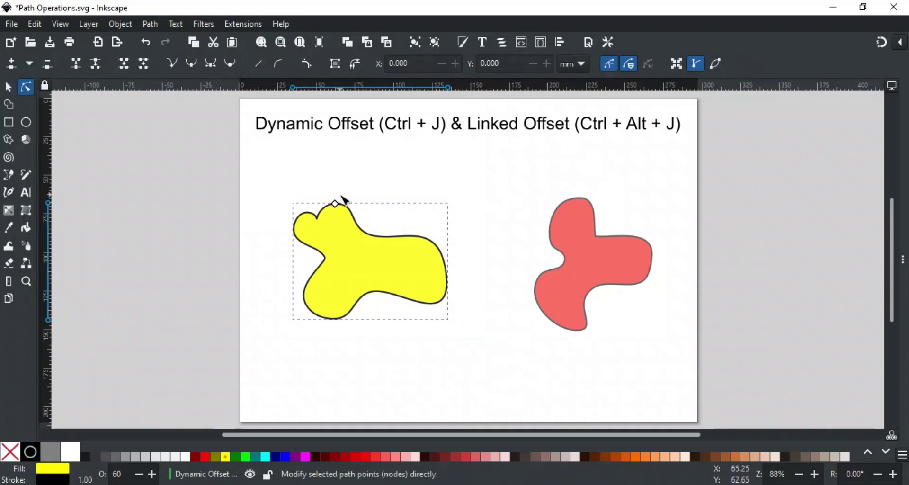
pyautogui.moveTo(335, 203)
pyautogui.mouseDown()
pyautogui.moveTo(346, 186)
pyautogui.moveTo(339, 220)
pyautogui.moveTo(353, 195)
pyautogui.moveTo(352, 203)
pyautogui.mouseUp()
pyautogui.click(373, 187)
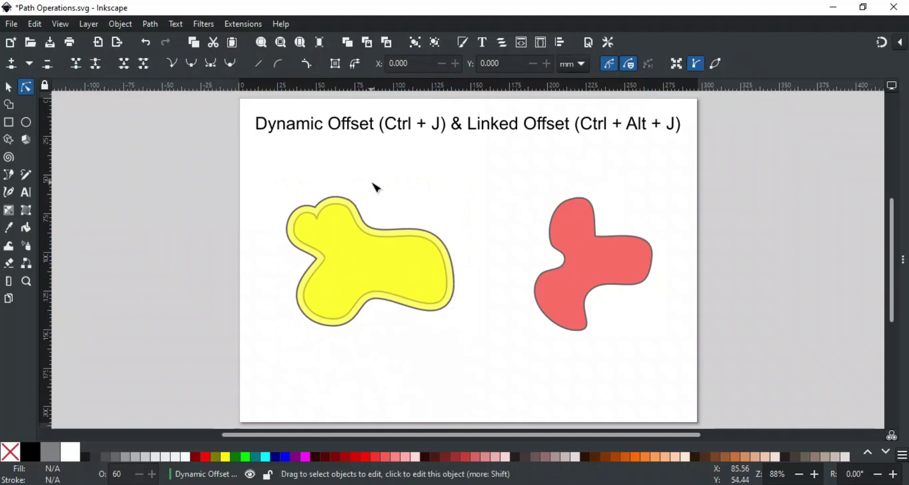
pyautogui.press('s')
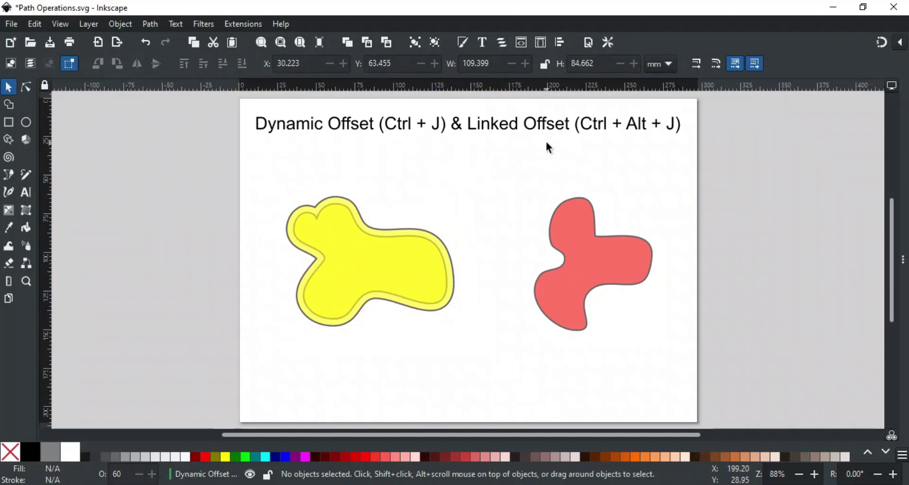
# Create a linked offset of the red blob (Ctrl+Alt+J) and drag it wider
pyautogui.click(564, 214)
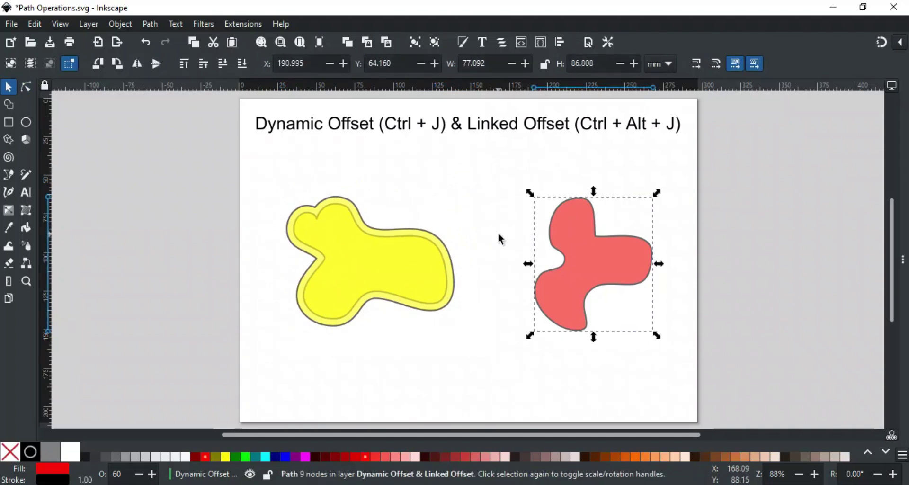
pyautogui.hotkey('ctrl', 'alt', 'j')
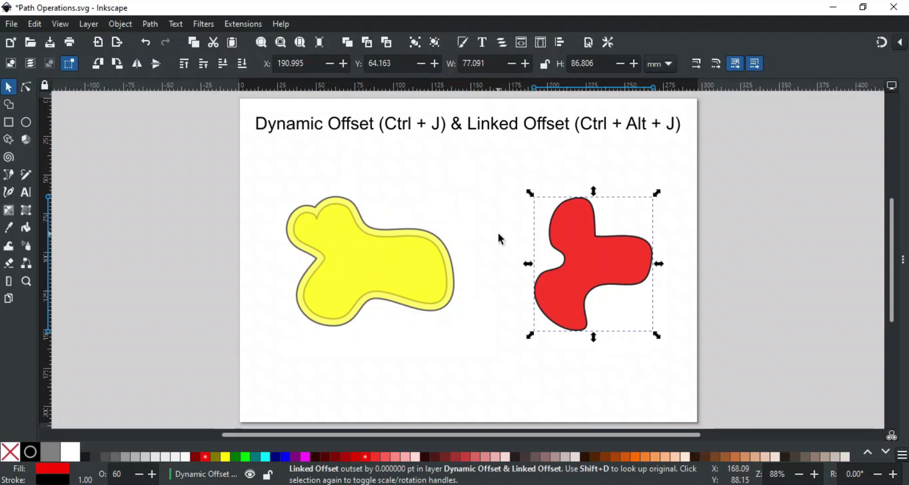
pyautogui.press('n')
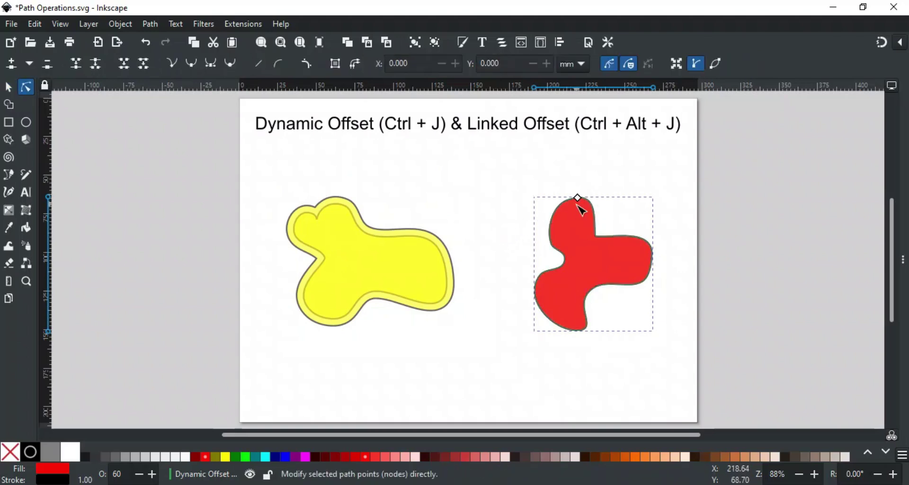
pyautogui.moveTo(578, 196)
pyautogui.mouseDown()
pyautogui.moveTo(585, 175)
pyautogui.moveTo(582, 187)
pyautogui.mouseUp()
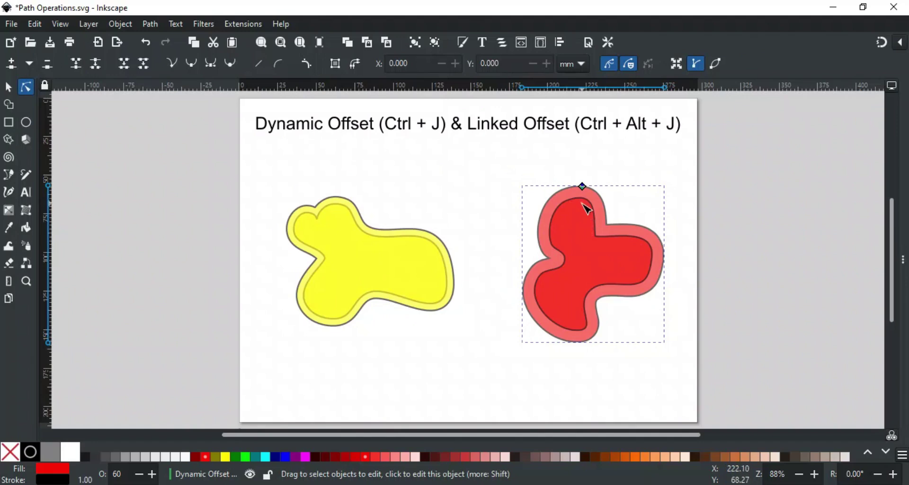
# Reshape the original red blob by dragging three of its nodes so the offset follows
pyautogui.click(583, 204)
pyautogui.moveTo(574, 204); pyautogui.dragTo(577, 226)
pyautogui.moveTo(568, 262); pyautogui.dragTo(546, 304)
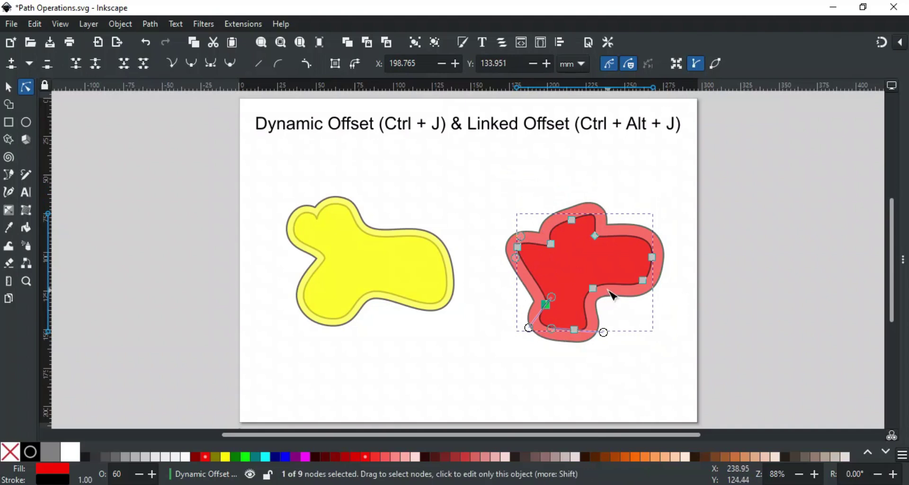
pyautogui.moveTo(593, 288); pyautogui.dragTo(643, 289)
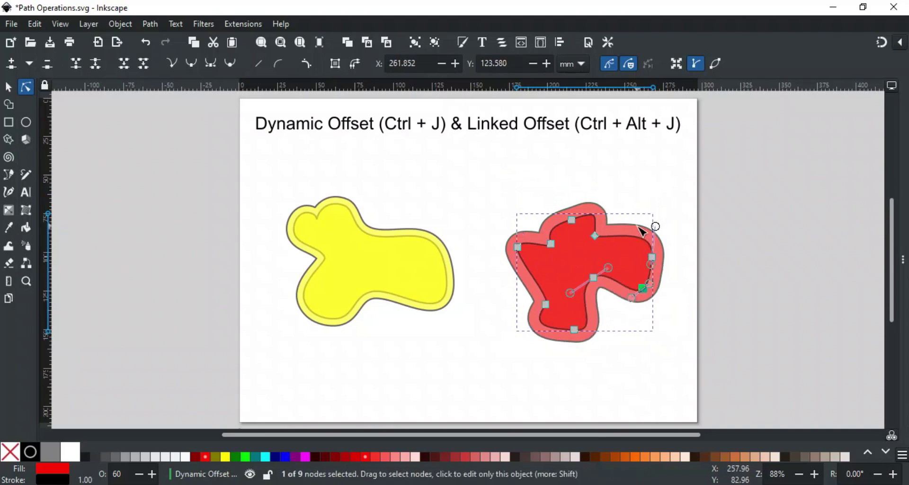
# Fine-tune the linked offset distance around the red shape, then deselect everything
pyautogui.click(620, 219)
pyautogui.moveTo(589, 204); pyautogui.dragTo(589, 205)
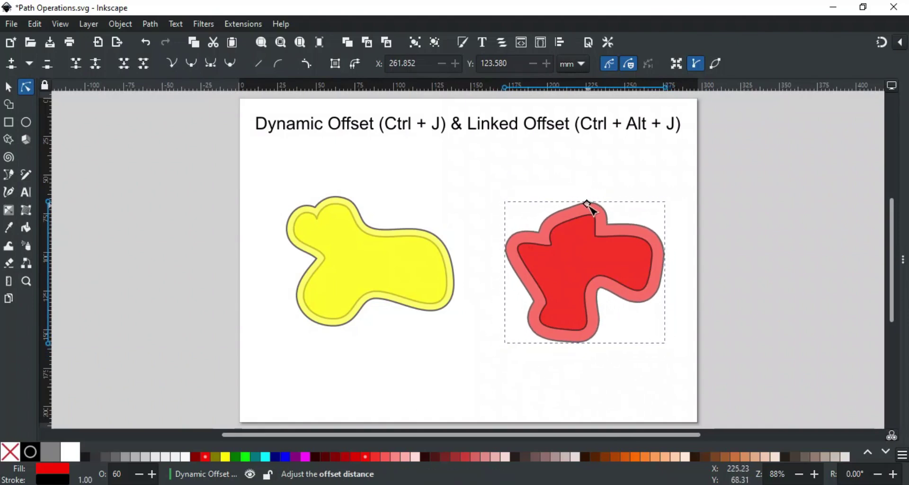
pyautogui.click(621, 357)
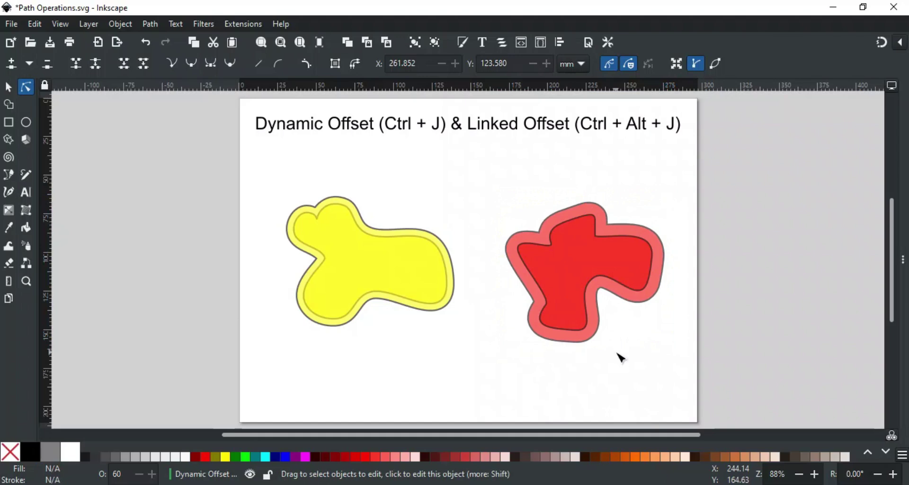